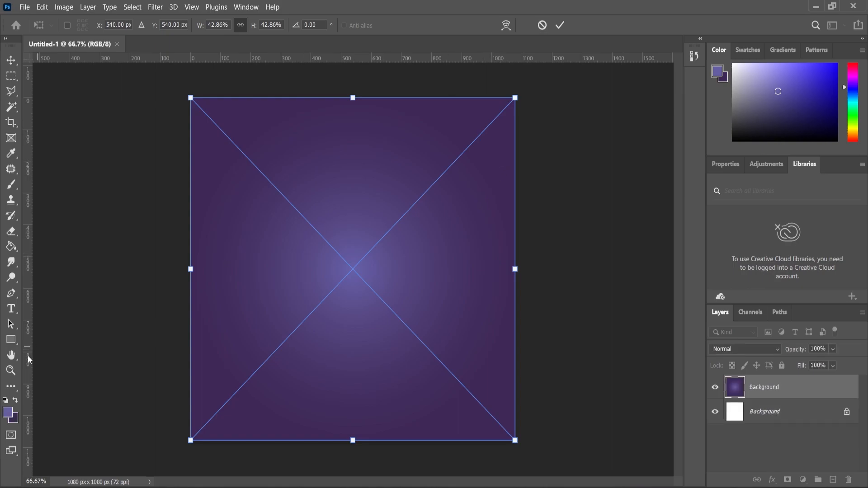
Step: Accept the placed purple gradient image as the canvas background and lock its layer
{"action": "left_click", "coordinate": [10, 370]}
{"action": "left_click", "coordinate": [360, 328]}
{"action": "scroll", "coordinate": [463, 457], "scroll_direction": "down", "scroll_amount": 1}
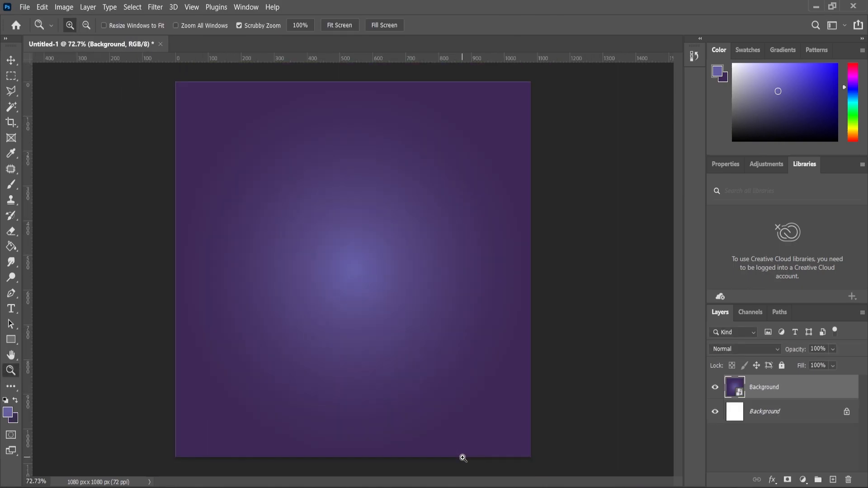
{"action": "left_click", "coordinate": [782, 366]}
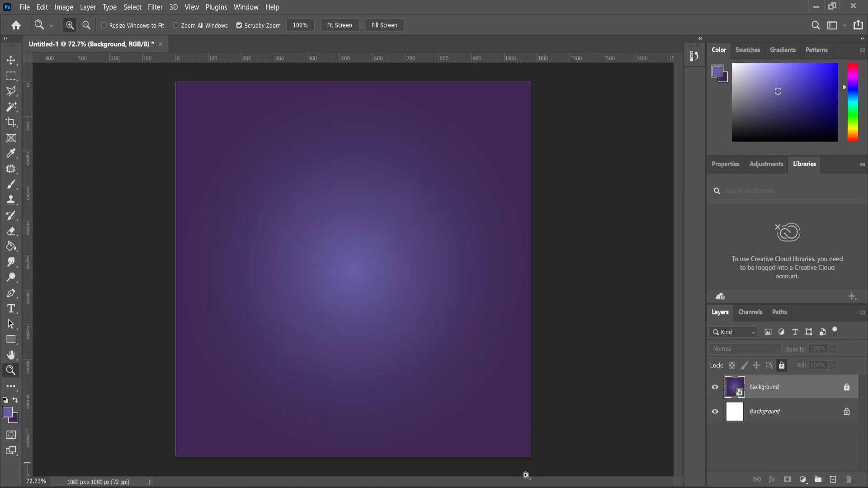
Step: Place the Mata-Shadow image, scale it to about 35%, and centre it slightly above the middle of the canvas
{"action": "left_click", "coordinate": [490, 475]}
{"action": "left_click_drag", "start_coordinate": [322, 129], "coordinate": [415, 303]}
{"action": "left_click_drag", "start_coordinate": [535, 124], "coordinate": [513, 155]}
{"action": "left_click_drag", "start_coordinate": [368, 291], "coordinate": [369, 275]}
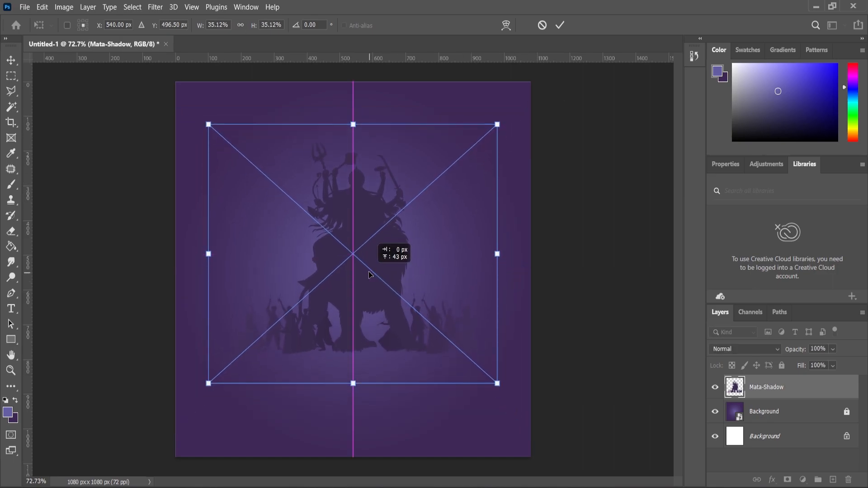
{"action": "key", "text": "Return"}
{"action": "key", "text": "z"}
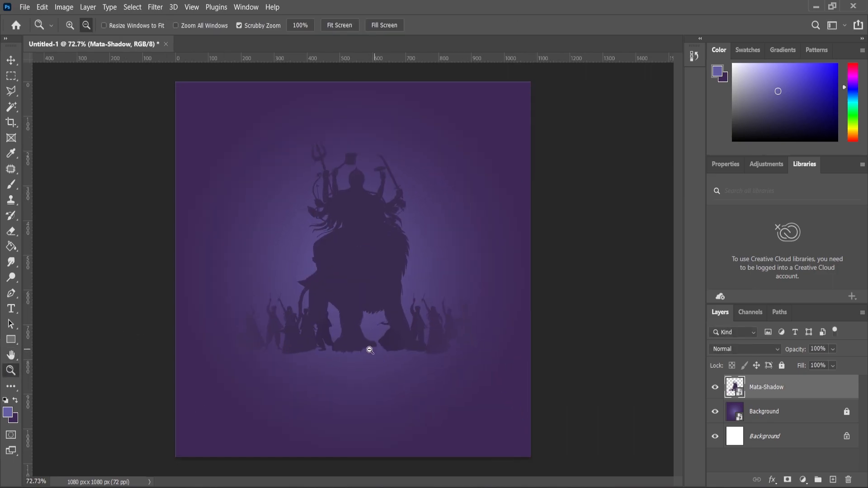
{"action": "scroll", "coordinate": [372, 349], "scroll_direction": "up", "scroll_amount": 1}
{"action": "scroll", "coordinate": [429, 245], "scroll_direction": "down", "scroll_amount": 1}
{"action": "scroll", "coordinate": [413, 282], "scroll_direction": "up", "scroll_amount": 1}
{"action": "scroll", "coordinate": [411, 281], "scroll_direction": "down", "scroll_amount": 1}
{"action": "scroll", "coordinate": [412, 280], "scroll_direction": "up", "scroll_amount": 1}
{"action": "scroll", "coordinate": [412, 281], "scroll_direction": "down", "scroll_amount": 1}
Step: Place the remolino swirl image and move its layer below Mata-Shadow
{"action": "left_click", "coordinate": [499, 481]}
{"action": "left_click_drag", "start_coordinate": [451, 140], "coordinate": [379, 341]}
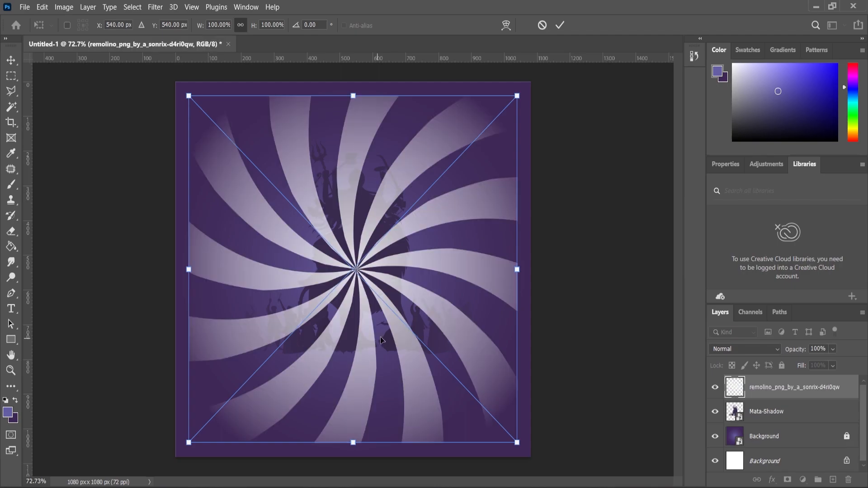
{"action": "left_click_drag", "start_coordinate": [762, 411], "coordinate": [762, 428]}
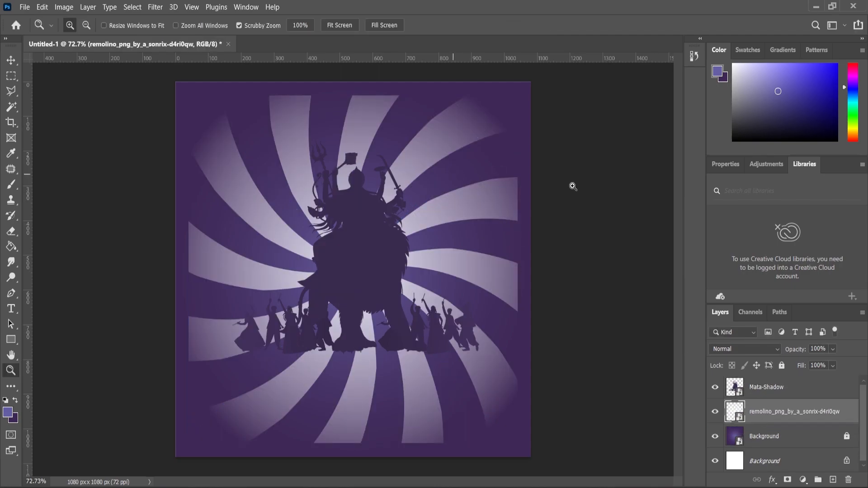
Step: Enlarge the swirl to cover the whole canvas and lower its layer opacity to 5%
{"action": "key", "text": "ctrl+t"}
{"action": "left_click_drag", "start_coordinate": [519, 94], "coordinate": [543, 93]}
{"action": "key", "text": "Return"}
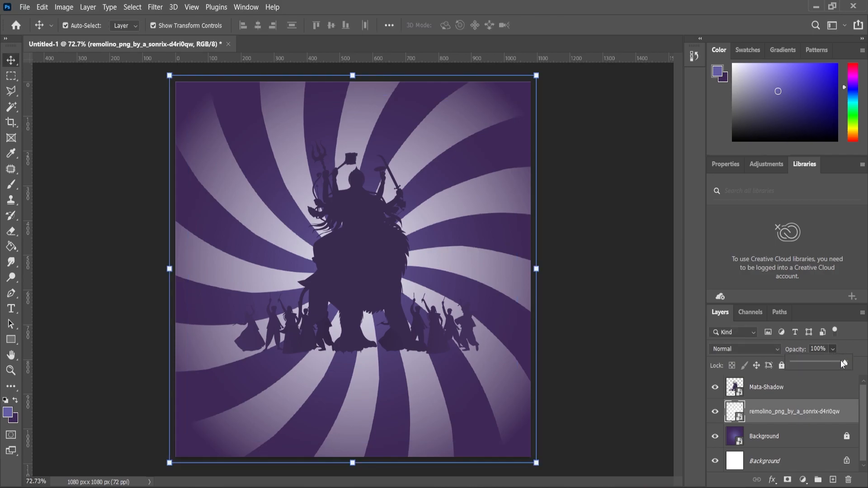
{"action": "left_click_drag", "start_coordinate": [802, 368], "coordinate": [797, 370]}
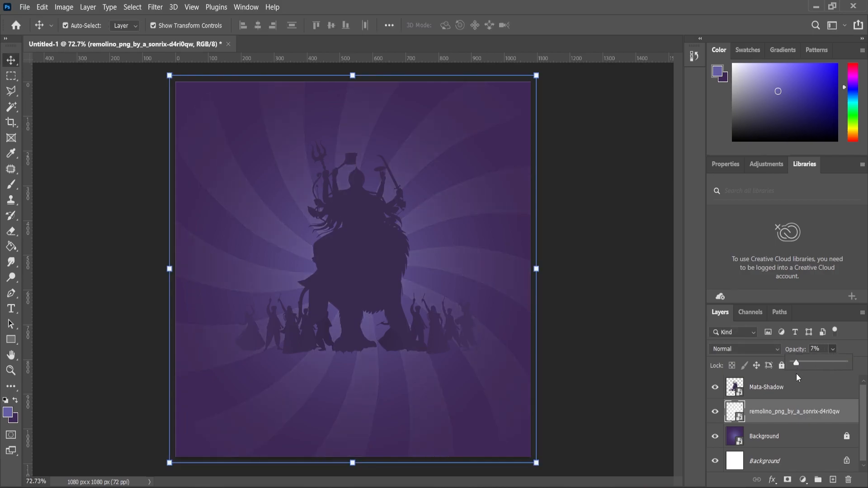
Step: Add a layer mask to the swirl and fade out its lower part with a black-to-white linear gradient
{"action": "left_click", "coordinate": [787, 479]}
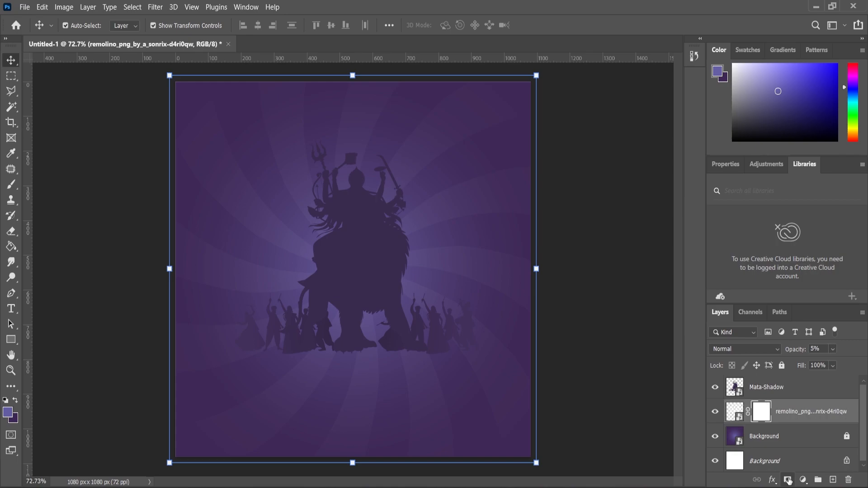
{"action": "left_click", "coordinate": [11, 246]}
{"action": "left_click", "coordinate": [44, 247]}
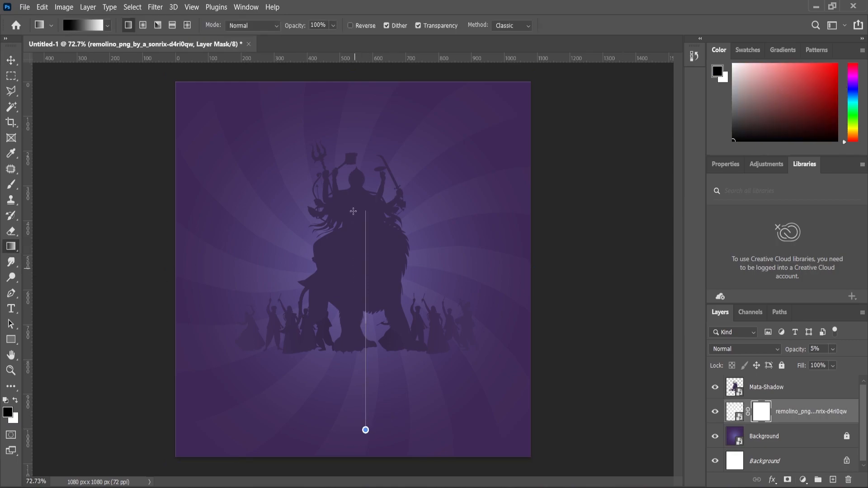
{"action": "left_click", "coordinate": [14, 64]}
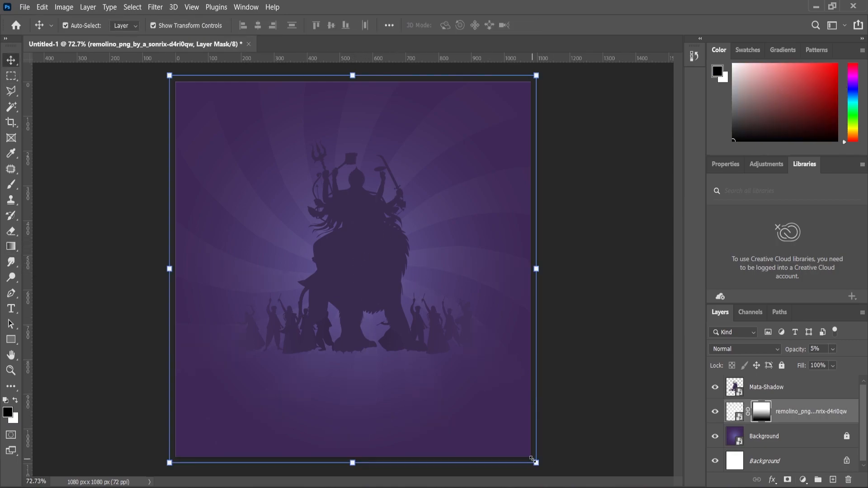
Step: Scale the masked swirl layer to about 104.8% and shift it slightly upward
{"action": "left_click_drag", "start_coordinate": [537, 465], "coordinate": [545, 472]}
{"action": "left_click_drag", "start_coordinate": [449, 202], "coordinate": [449, 191]}
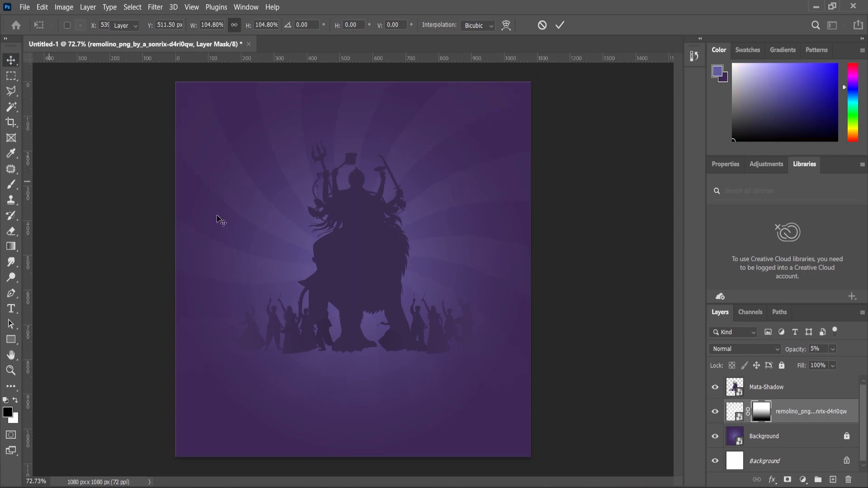
{"action": "scroll", "coordinate": [220, 219], "scroll_direction": "up", "scroll_amount": 2}
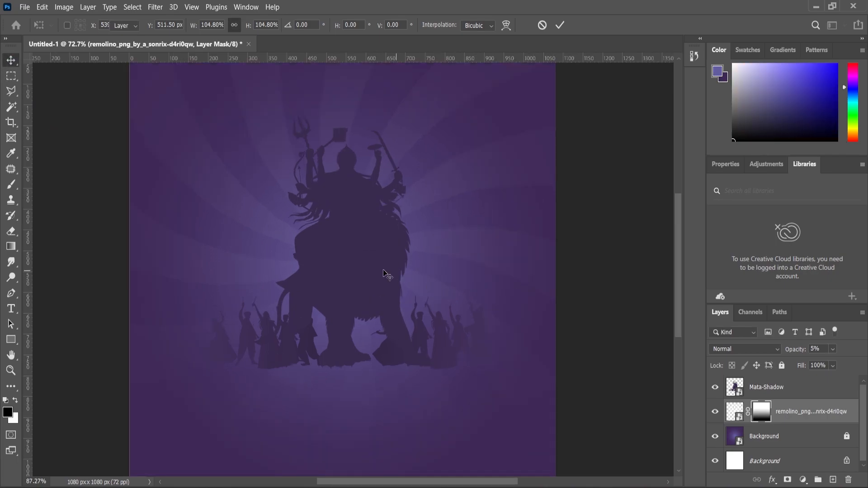
Step: Move the Mata-Shadow silhouette slightly upward and deselect it
{"action": "left_click", "coordinate": [381, 262]}
{"action": "left_click_drag", "start_coordinate": [381, 259], "coordinate": [381, 257]}
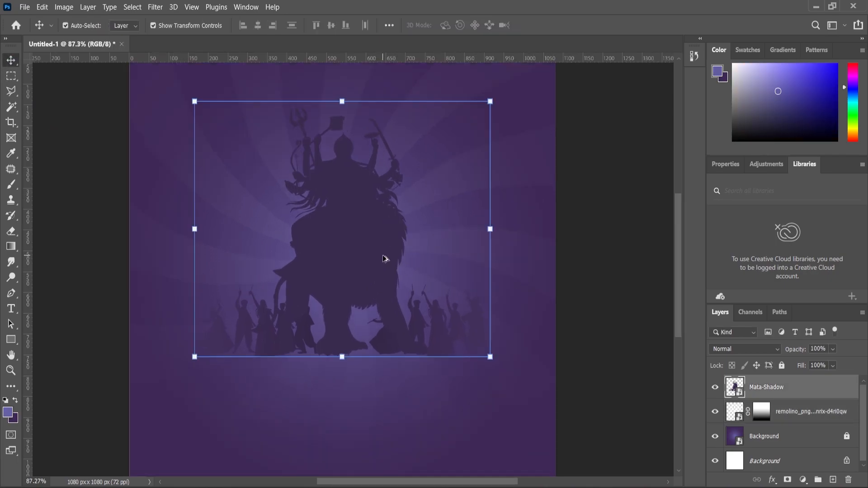
{"action": "scroll", "coordinate": [382, 257], "scroll_direction": "down", "scroll_amount": 2}
{"action": "left_click", "coordinate": [577, 335]}
{"action": "scroll", "coordinate": [521, 315], "scroll_direction": "down", "scroll_amount": 1}
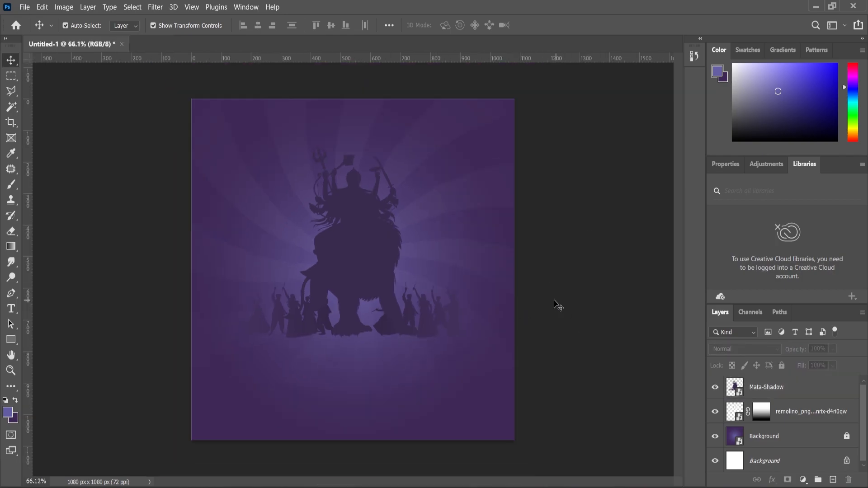
Step: Place the Dandiya-Couple image, scale it down, and position it in front of the silhouette in the lower middle of the canvas
{"action": "left_click", "coordinate": [498, 487]}
{"action": "left_click_drag", "start_coordinate": [188, 138], "coordinate": [415, 341]}
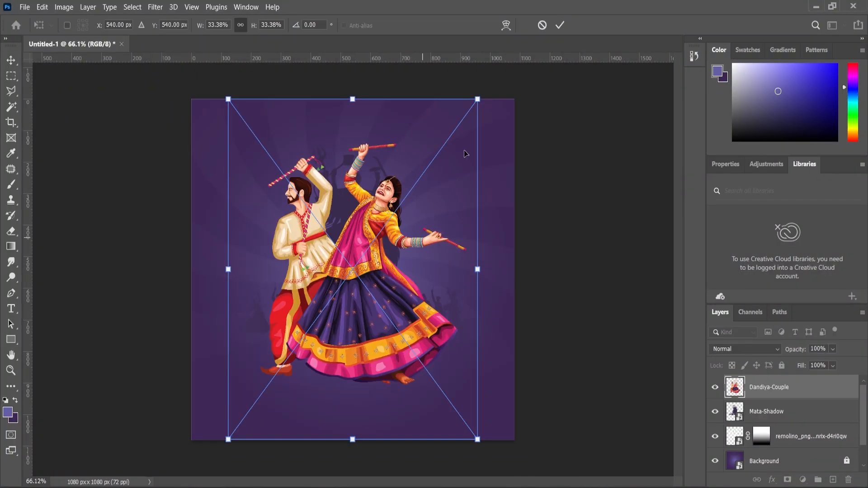
{"action": "left_click_drag", "start_coordinate": [478, 99], "coordinate": [457, 167]}
{"action": "left_click_drag", "start_coordinate": [362, 324], "coordinate": [359, 352]}
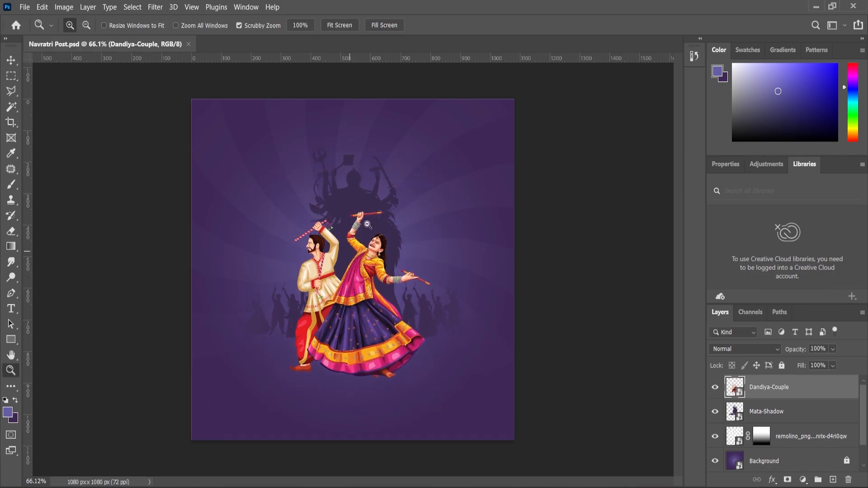
Step: Select the remolino swirl layer and lock it
{"action": "key", "text": "ctrl+0"}
{"action": "left_click", "coordinate": [235, 166]}
{"action": "left_click", "coordinate": [781, 366]}
Step: Enlarge the Mata-Shadow silhouette and align it to the horizontal centre of the canvas
{"action": "scroll", "coordinate": [371, 223], "scroll_direction": "up", "scroll_amount": 1}
{"action": "left_click", "coordinate": [399, 198]}
{"action": "left_click_drag", "start_coordinate": [501, 111], "coordinate": [562, 67]}
{"action": "key", "text": "Return"}
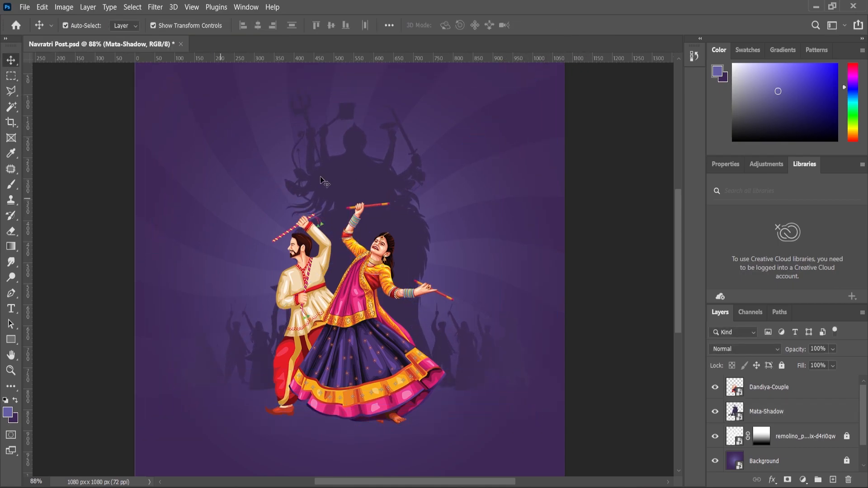
{"action": "scroll", "coordinate": [358, 190], "scroll_direction": "down", "scroll_amount": 2}
{"action": "key", "text": "ctrl+a"}
{"action": "left_click", "coordinate": [257, 25]}
{"action": "key", "text": "ctrl+d"}
Step: Scale the Dandiya-Couple down a little and reposition it in front of the silhouette
{"action": "left_click", "coordinate": [362, 309], "text": "ctrl"}
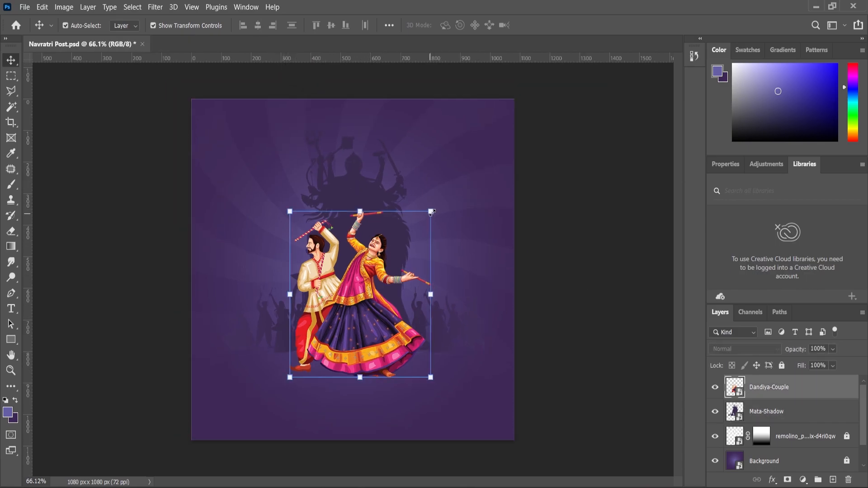
{"action": "key", "text": "ctrl+t"}
{"action": "left_click_drag", "start_coordinate": [438, 181], "coordinate": [423, 198]}
{"action": "left_click_drag", "start_coordinate": [377, 323], "coordinate": [404, 340]}
Step: Create a new layer directly above Mata-Shadow and set the foreground colour to black (000000)
{"action": "left_click", "coordinate": [11, 370]}
{"action": "left_click", "coordinate": [762, 412]}
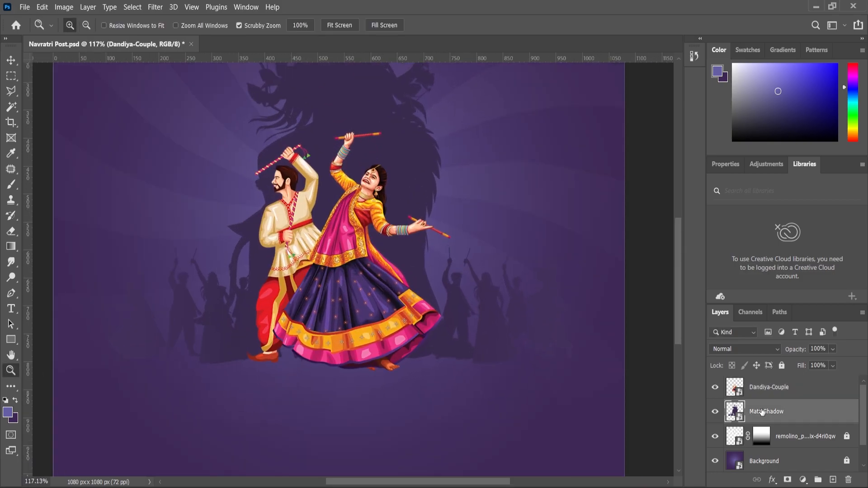
{"action": "left_click", "coordinate": [833, 480]}
{"action": "left_click", "coordinate": [7, 412]}
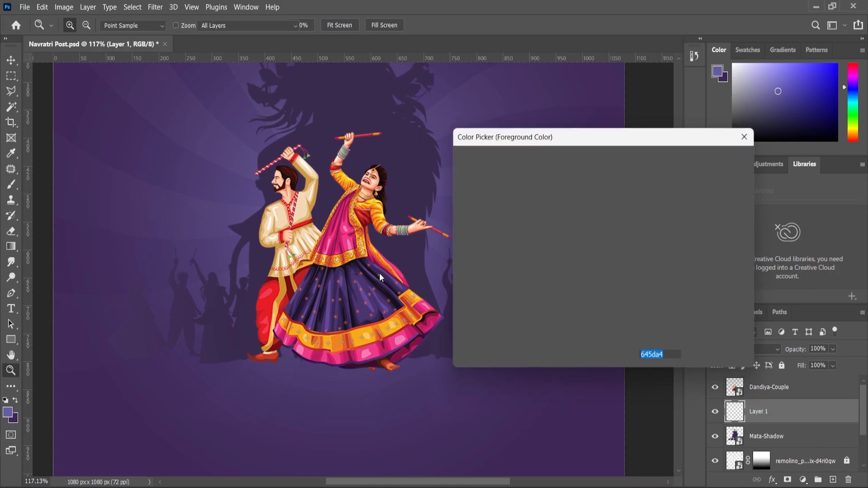
{"action": "type", "text": "000000"}
{"action": "key", "text": "Return"}
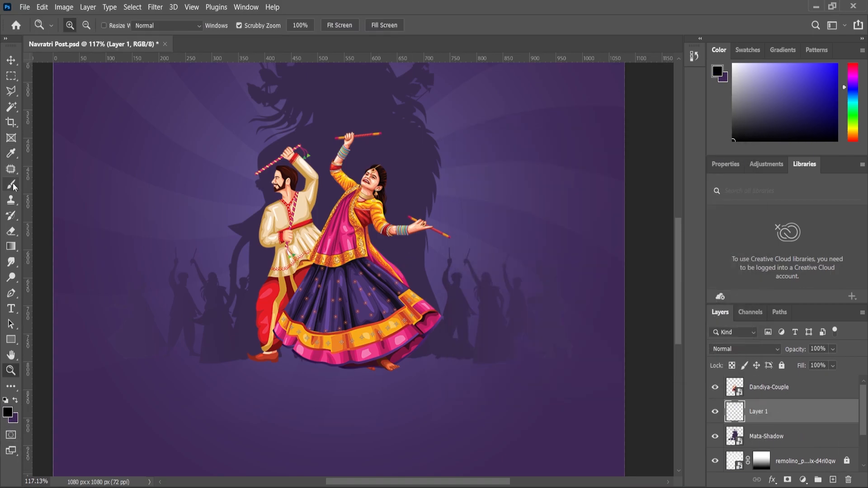
Step: Set up a soft Brush tip with 0% hardness, a flattened elliptical shape and a 180° angle
{"action": "left_click", "coordinate": [11, 185]}
{"action": "scroll", "coordinate": [319, 355], "scroll_direction": "up", "scroll_amount": 2}
{"action": "key", "text": "bracketleft"}
{"action": "key", "text": "bracketleft"}
{"action": "key", "text": "bracketleft"}
{"action": "key", "text": "bracketleft"}
{"action": "key", "text": "bracketleft"}
{"action": "key", "text": "bracketleft"}
{"action": "key", "text": "bracketleft"}
{"action": "key", "text": "bracketleft"}
{"action": "key", "text": "bracketleft"}
{"action": "key", "text": "bracketleft"}
{"action": "key", "text": "bracketleft"}
{"action": "key", "text": "bracketleft"}
{"action": "key", "text": "bracketleft"}
{"action": "key", "text": "bracketleft"}
{"action": "key", "text": "bracketleft"}
{"action": "key", "text": "bracketleft"}
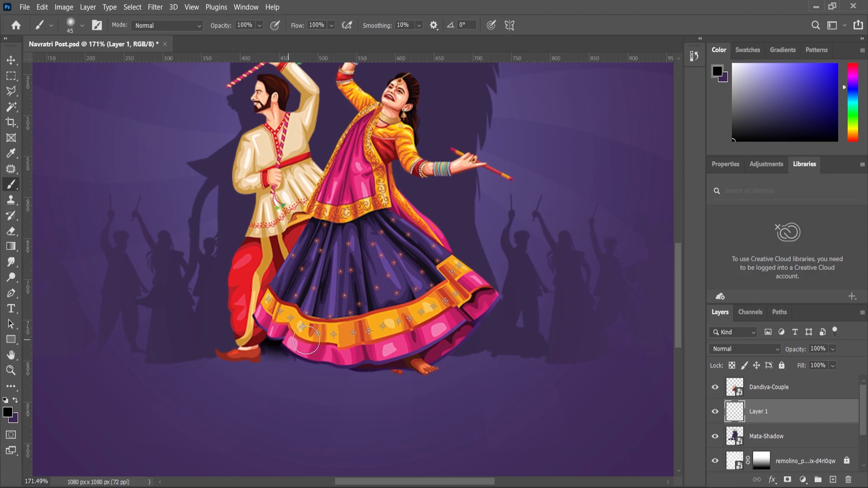
{"action": "scroll", "coordinate": [266, 335], "scroll_direction": "up", "scroll_amount": 1}
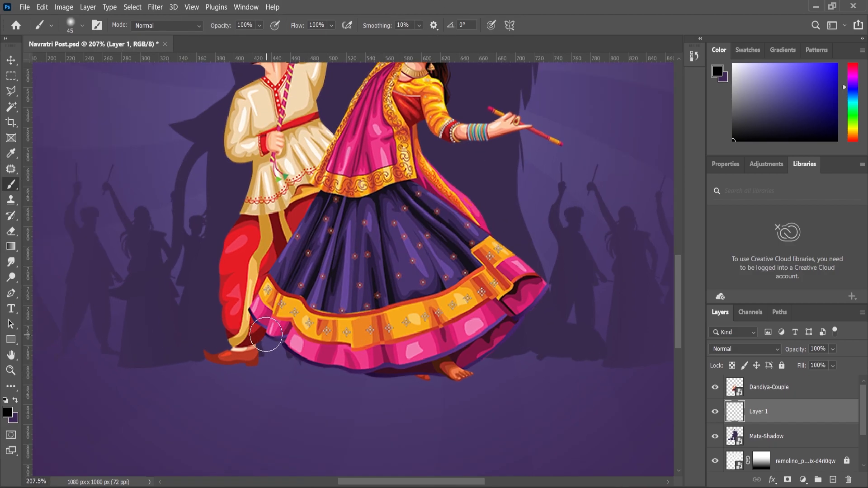
{"action": "right_click", "coordinate": [357, 303]}
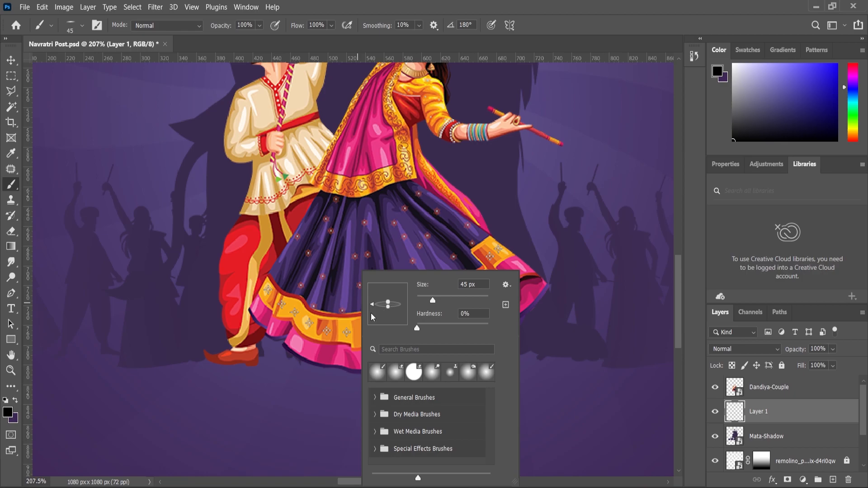
{"action": "left_click", "coordinate": [323, 336]}
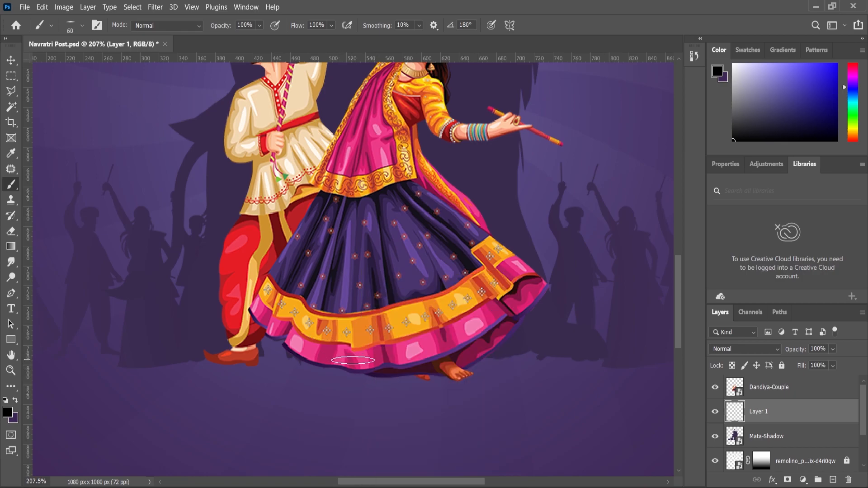
Step: Enlarge the flattened brush to 400 px and paint a soft black shadow at the couple's feet
{"action": "key", "text": "bracketright"}
{"action": "key", "text": "bracketright"}
{"action": "key", "text": "bracketright"}
{"action": "key", "text": "bracketright"}
{"action": "key", "text": "bracketright"}
{"action": "key", "text": "bracketright"}
{"action": "left_click", "coordinate": [336, 353]}
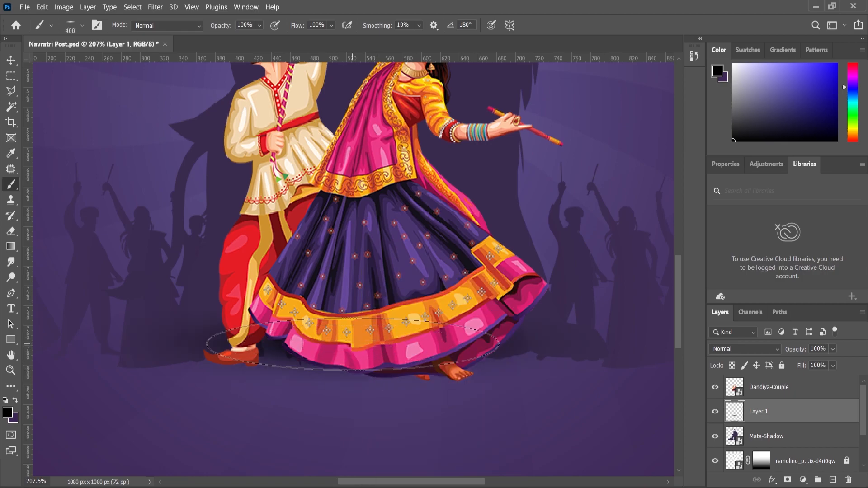
Step: Squash the foot shadow to about 69% height, narrow it, and fit it beneath the couple's feet
{"action": "key", "text": "ctrl+t"}
{"action": "left_click_drag", "start_coordinate": [352, 286], "coordinate": [352, 322]}
{"action": "left_click_drag", "start_coordinate": [305, 368], "coordinate": [306, 359]}
{"action": "scroll", "coordinate": [340, 324], "scroll_direction": "down", "scroll_amount": 4}
{"action": "scroll", "coordinate": [341, 333], "scroll_direction": "down", "scroll_amount": 1}
{"action": "left_click_drag", "start_coordinate": [539, 342], "coordinate": [505, 341]}
{"action": "mouse_move", "coordinate": [156, 341]}
{"action": "left_mouse_down"}
{"action": "mouse_move", "coordinate": [177, 346]}
{"action": "mouse_move", "coordinate": [165, 344]}
{"action": "left_mouse_up"}
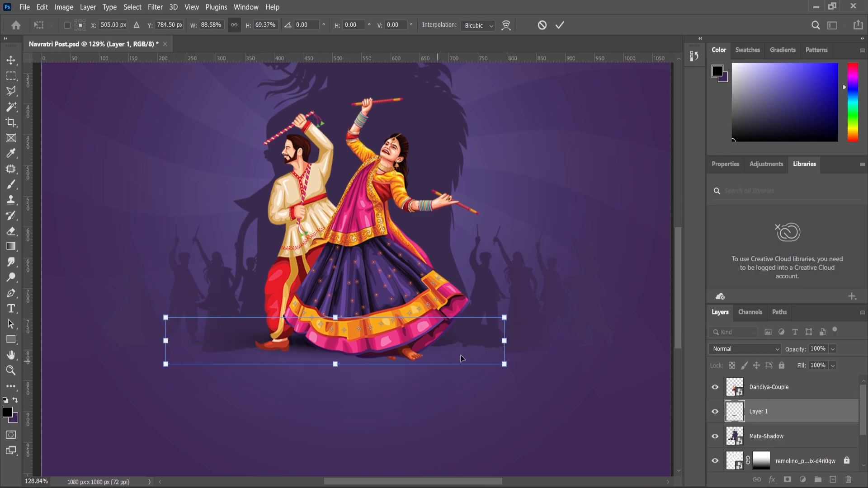
{"action": "left_click_drag", "start_coordinate": [507, 339], "coordinate": [511, 340]}
{"action": "key", "text": "Return"}
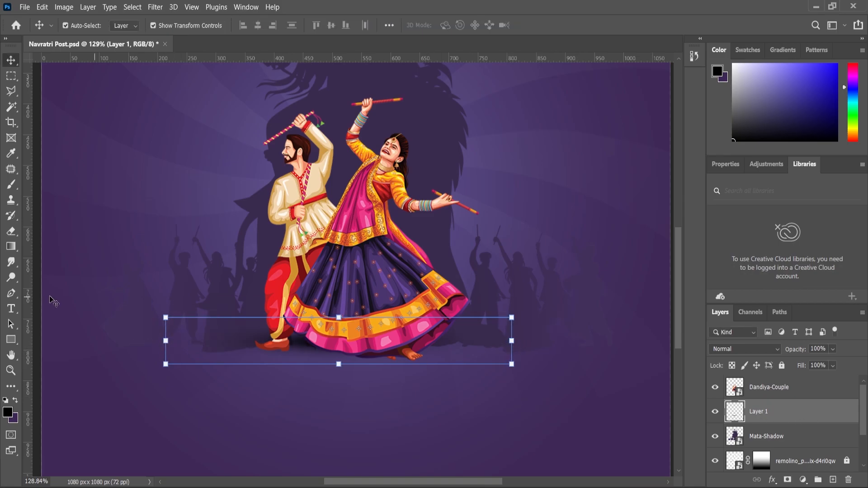
Step: Make the brush tip round, undo a trial shadow behind the couple, and reduce the brush size to 300 px
{"action": "left_click", "coordinate": [11, 184]}
{"action": "right_click", "coordinate": [368, 256]}
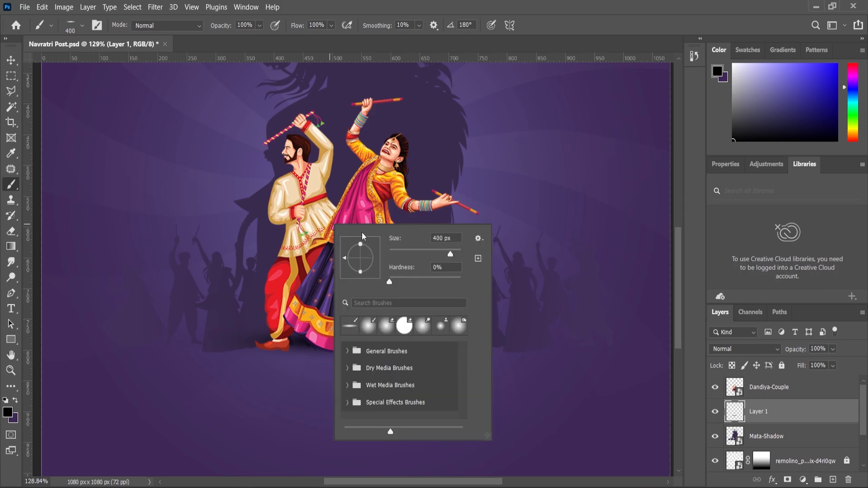
{"action": "left_click", "coordinate": [12, 188]}
{"action": "left_click", "coordinate": [352, 239]}
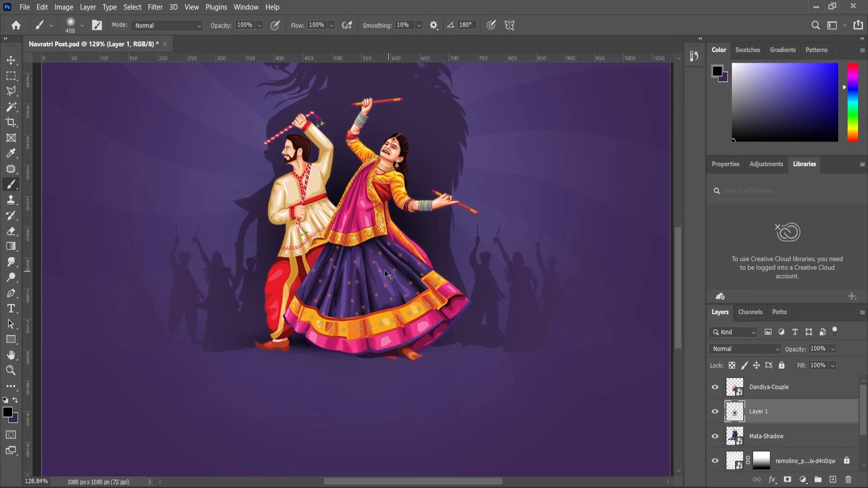
{"action": "key", "text": "ctrl+z"}
{"action": "key", "text": "bracketleft"}
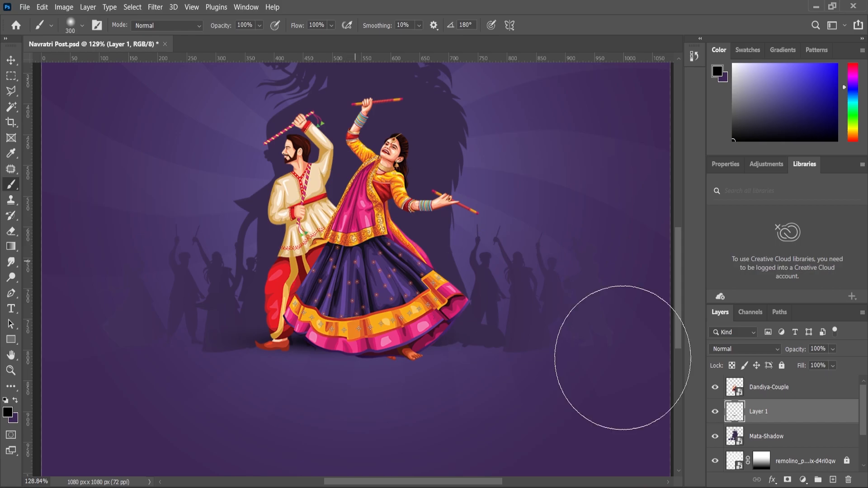
Step: Create another layer, paint a soft 300 px black shadow behind the couple, and reduce the layer's opacity
{"action": "left_click", "coordinate": [833, 480]}
{"action": "left_click", "coordinate": [360, 245]}
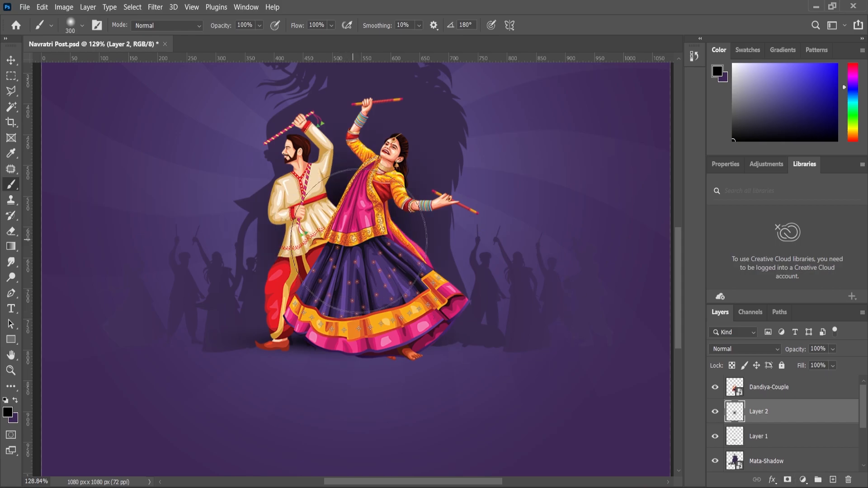
{"action": "key", "text": "ctrl+z"}
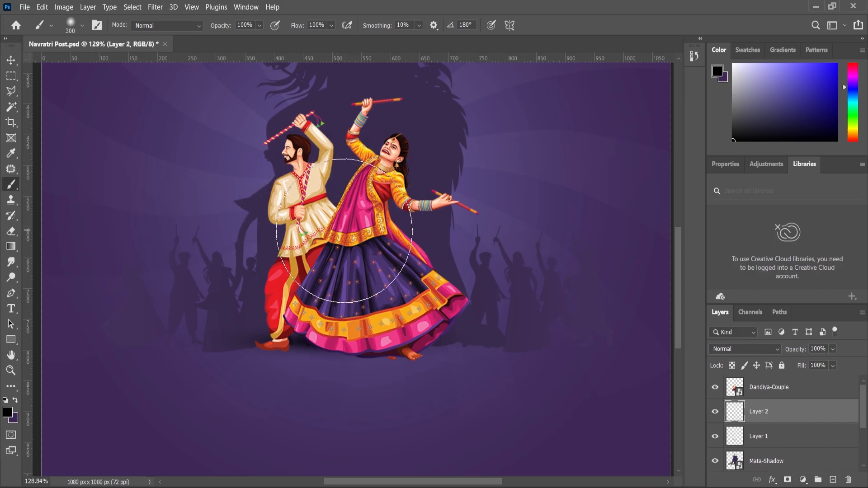
{"action": "left_click", "coordinate": [352, 236]}
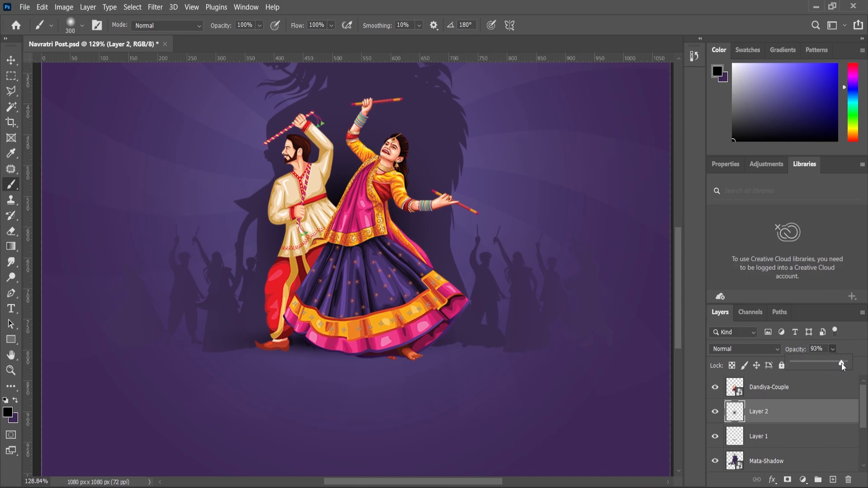
Step: Apply a Levels adjustment to the Dandiya-Couple layer with input levels of 4, 0.96 and 252
{"action": "left_click", "coordinate": [10, 371]}
{"action": "mouse_move", "coordinate": [367, 262]}
{"action": "left_mouse_down"}
{"action": "mouse_move", "coordinate": [339, 261]}
{"action": "mouse_move", "coordinate": [359, 260]}
{"action": "left_mouse_up"}
{"action": "left_click", "coordinate": [11, 61]}
{"action": "left_click", "coordinate": [319, 285]}
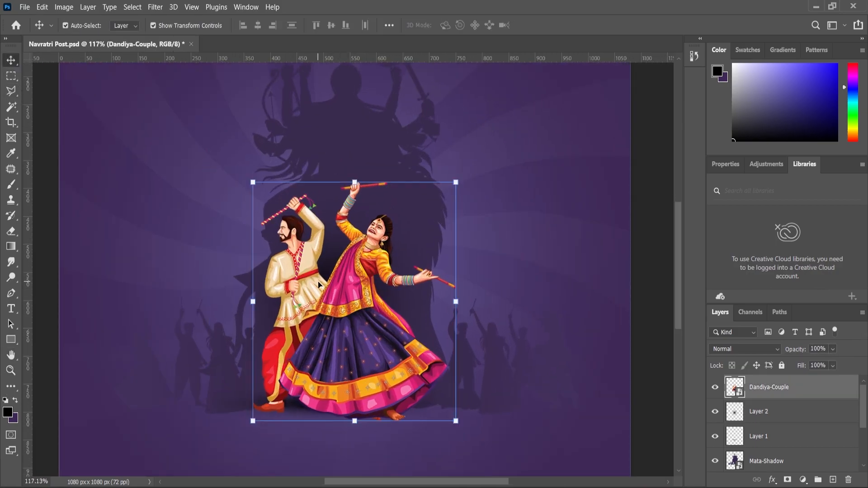
{"action": "left_click", "coordinate": [63, 7]}
{"action": "mouse_move", "coordinate": [86, 35]}
{"action": "left_click", "coordinate": [248, 38]}
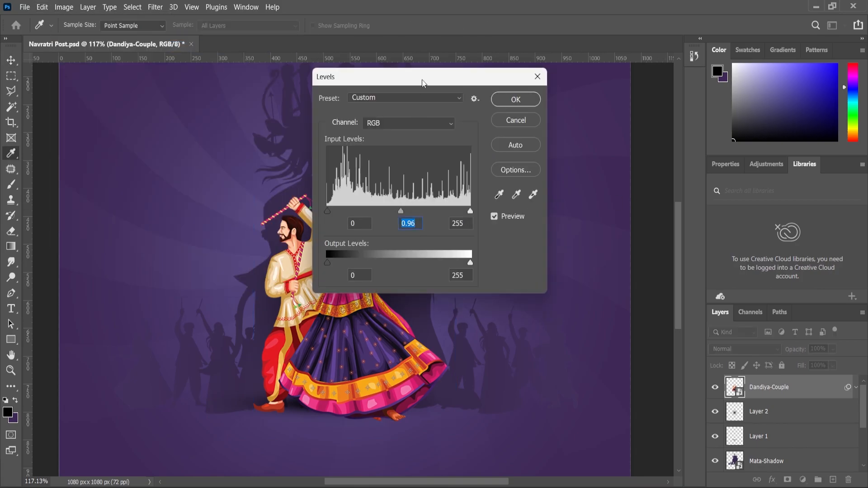
{"action": "left_click_drag", "start_coordinate": [423, 82], "coordinate": [566, 98]}
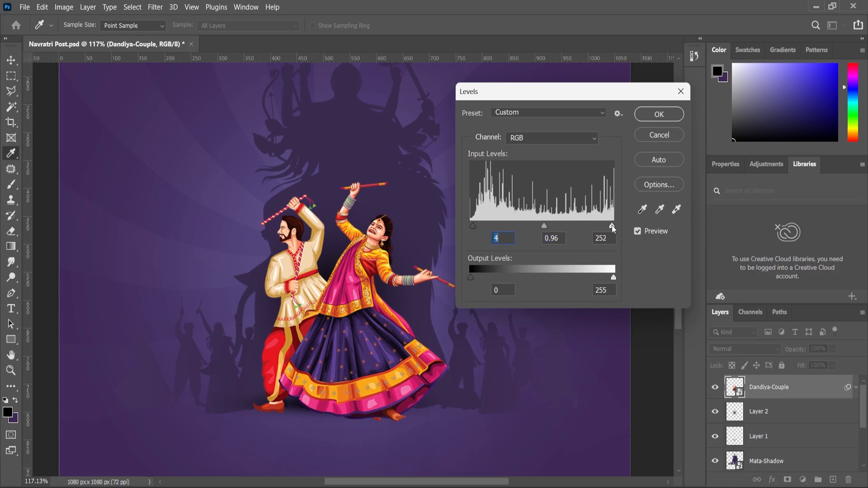
{"action": "left_click", "coordinate": [659, 114]}
Step: Darken the Mata-Shadow layer with a Levels adjustment, lowering the midtones to 0.94 and nudging the black input
{"action": "scroll", "coordinate": [755, 437], "scroll_direction": "down", "scroll_amount": 2}
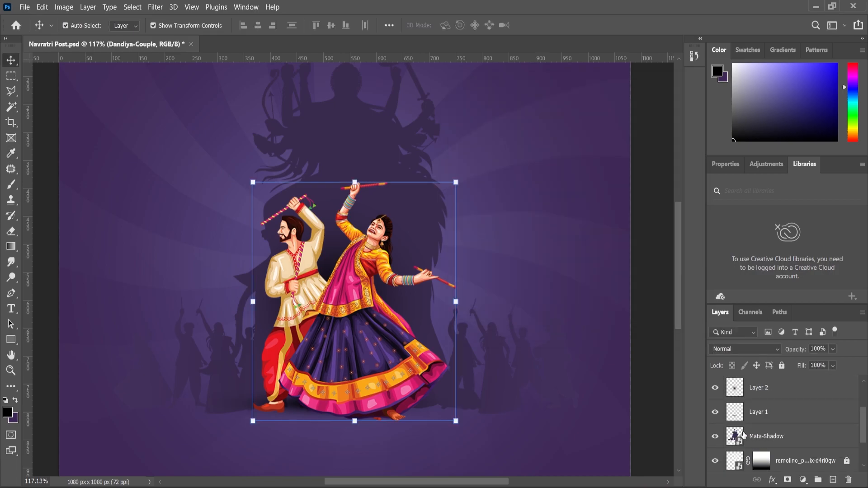
{"action": "left_click", "coordinate": [744, 435]}
{"action": "left_click", "coordinate": [64, 6]}
{"action": "mouse_move", "coordinate": [90, 35]}
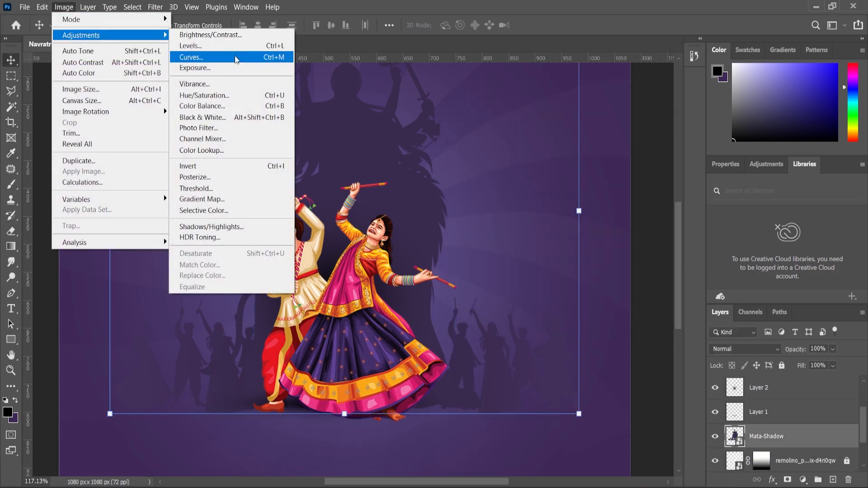
{"action": "left_click", "coordinate": [217, 45]}
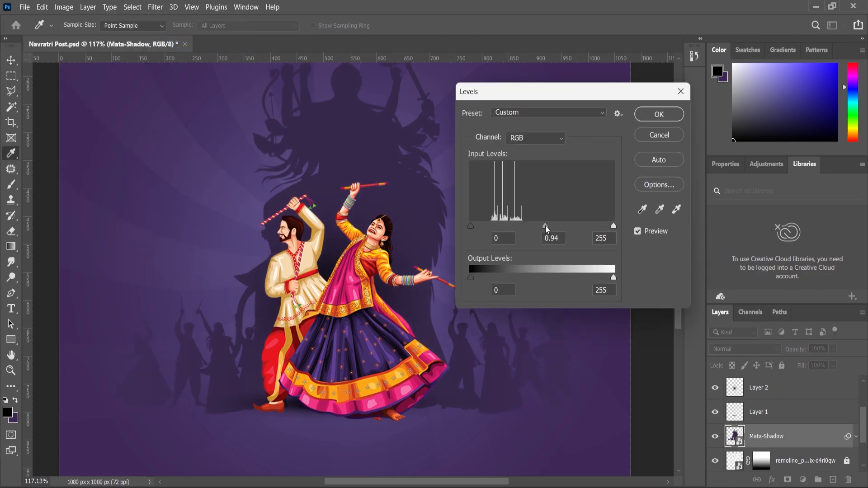
{"action": "left_click_drag", "start_coordinate": [476, 225], "coordinate": [478, 225]}
{"action": "left_click", "coordinate": [659, 114]}
{"action": "key", "text": "v"}
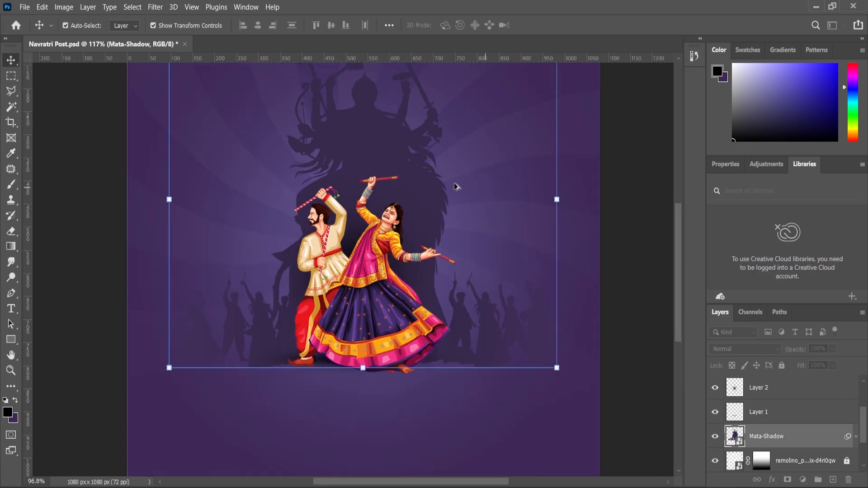
Step: Place the Ribbon image in the poster, scale it to 49.80% and position its flags across the upper area
{"action": "scroll", "coordinate": [461, 194], "scroll_direction": "down", "scroll_amount": 4}
{"action": "left_click", "coordinate": [593, 252]}
{"action": "scroll", "coordinate": [481, 244], "scroll_direction": "down", "scroll_amount": 1}
{"action": "scroll", "coordinate": [493, 215], "scroll_direction": "up", "scroll_amount": 3}
{"action": "scroll", "coordinate": [497, 235], "scroll_direction": "down", "scroll_amount": 4}
{"action": "scroll", "coordinate": [474, 392], "scroll_direction": "up", "scroll_amount": 3}
{"action": "scroll", "coordinate": [532, 217], "scroll_direction": "down", "scroll_amount": 2}
{"action": "key", "text": "alt+Tab"}
{"action": "left_click_drag", "start_coordinate": [514, 132], "coordinate": [421, 299]}
{"action": "left_click_drag", "start_coordinate": [531, 109], "coordinate": [563, 80]}
{"action": "left_click_drag", "start_coordinate": [459, 231], "coordinate": [459, 181]}
{"action": "left_click_drag", "start_coordinate": [562, 408], "coordinate": [559, 408]}
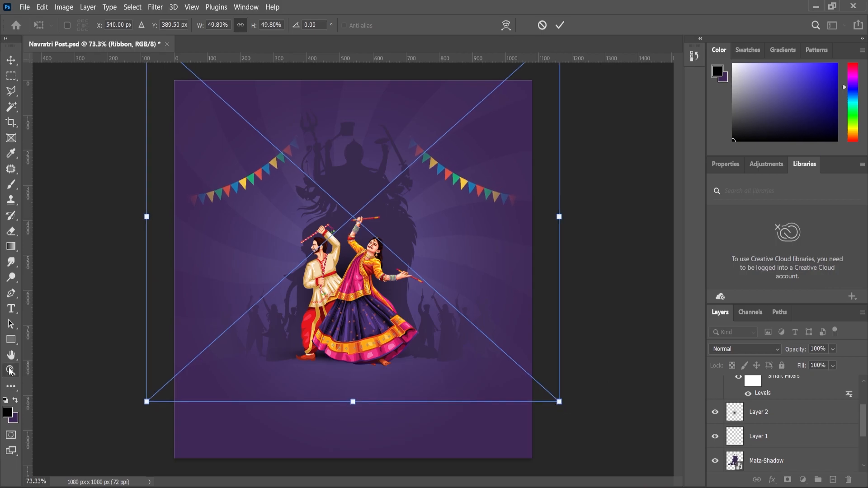
{"action": "left_click", "coordinate": [15, 373]}
Step: Resize the ribbon flags to 46.82% and shift them up on either side of the goddess silhouette
{"action": "scroll", "coordinate": [394, 277], "scroll_direction": "down", "scroll_amount": 1}
{"action": "scroll", "coordinate": [394, 277], "scroll_direction": "up", "scroll_amount": 2}
{"action": "scroll", "coordinate": [394, 276], "scroll_direction": "down", "scroll_amount": 2}
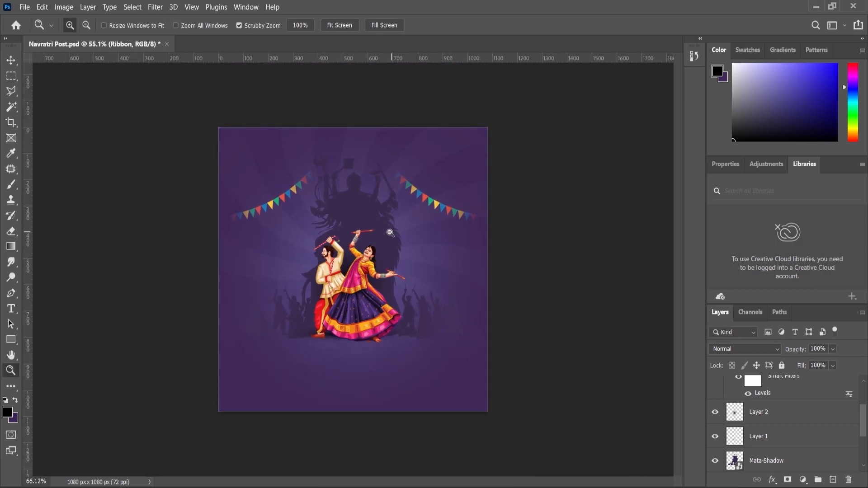
{"action": "scroll", "coordinate": [387, 232], "scroll_direction": "up", "scroll_amount": 2}
{"action": "left_click", "coordinate": [18, 61]}
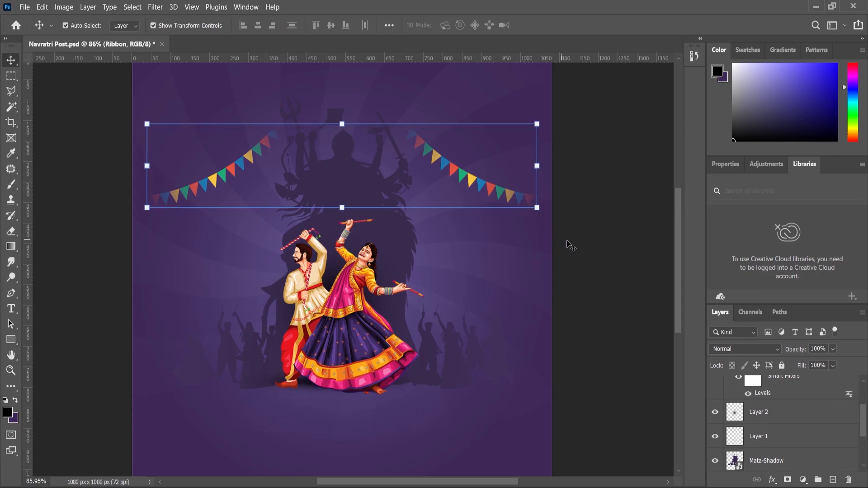
{"action": "left_click_drag", "start_coordinate": [537, 211], "coordinate": [576, 223]}
{"action": "scroll", "coordinate": [395, 192], "scroll_direction": "down", "scroll_amount": 2}
{"action": "left_click_drag", "start_coordinate": [417, 161], "coordinate": [411, 138]}
{"action": "left_click", "coordinate": [11, 60]}
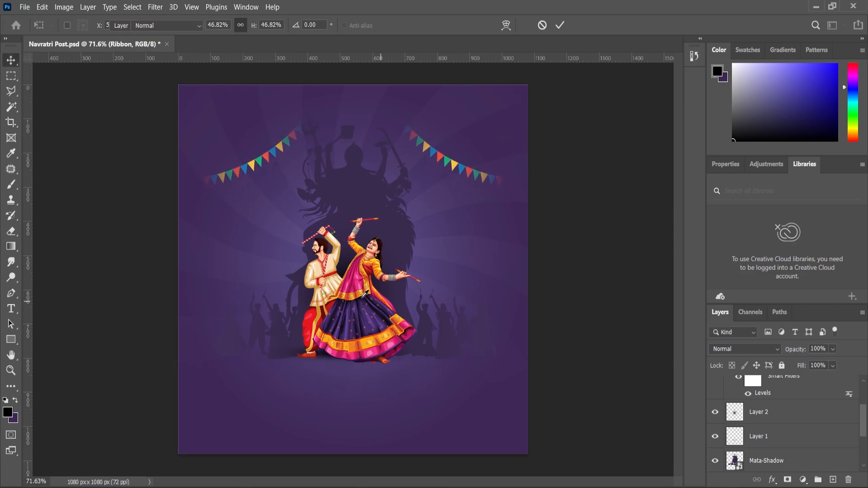
{"action": "scroll", "coordinate": [357, 282], "scroll_direction": "up", "scroll_amount": 2}
Step: Nudge the ribbon flags into place and move the dancing couple slightly higher
{"action": "key", "text": "b"}
{"action": "left_click", "coordinate": [11, 60]}
{"action": "left_click", "coordinate": [347, 296]}
{"action": "left_click", "coordinate": [435, 204]}
{"action": "left_click", "coordinate": [464, 205]}
{"action": "left_click_drag", "start_coordinate": [446, 172], "coordinate": [444, 169]}
{"action": "left_click_drag", "start_coordinate": [383, 299], "coordinate": [382, 290]}
{"action": "left_click", "coordinate": [13, 368]}
{"action": "scroll", "coordinate": [357, 291], "scroll_direction": "down", "scroll_amount": 6}
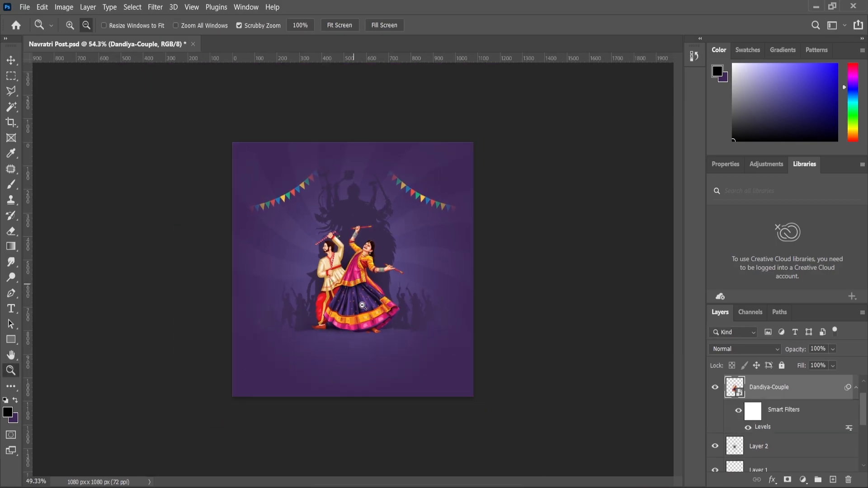
{"action": "scroll", "coordinate": [359, 334], "scroll_direction": "up", "scroll_amount": 2}
Step: Add the horizontal text "HAPPY" below the couple's feet and color it white (ffffff)
{"action": "right_click", "coordinate": [17, 310]}
{"action": "scroll", "coordinate": [323, 410], "scroll_direction": "up", "scroll_amount": 3}
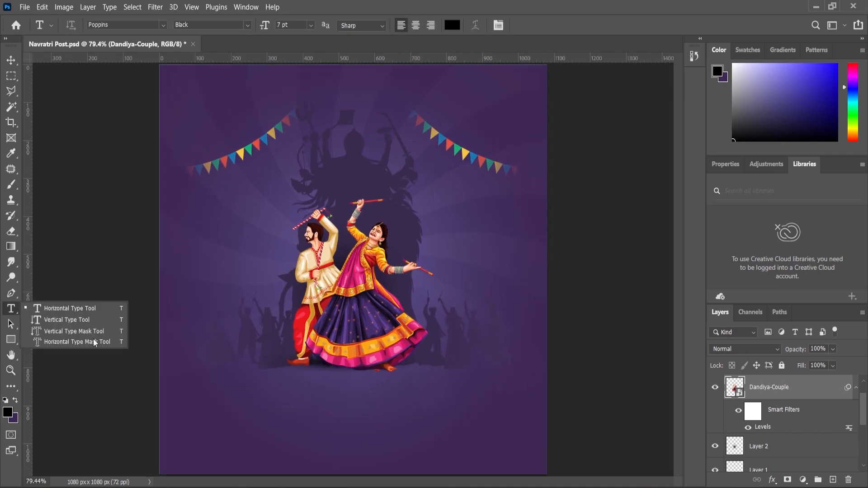
{"action": "left_click", "coordinate": [82, 311]}
{"action": "left_click", "coordinate": [320, 409]}
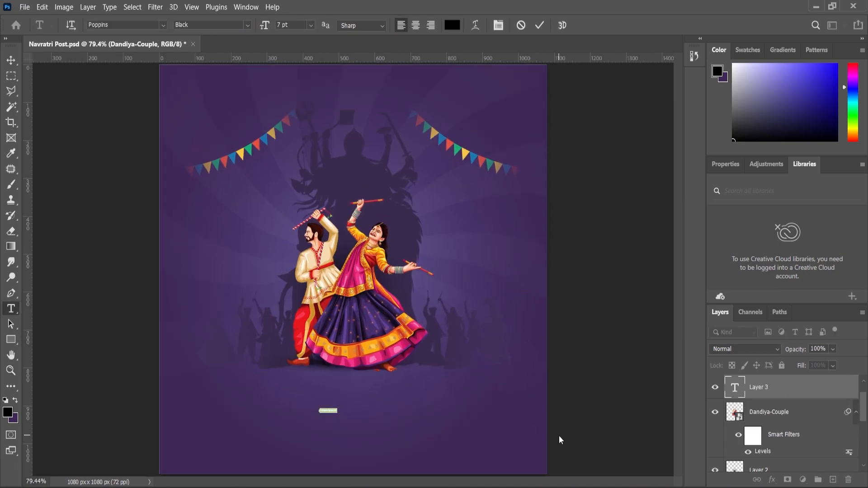
{"action": "type", "text": "HAPPY"}
{"action": "key", "text": "ctrl+a"}
{"action": "left_click", "coordinate": [13, 412]}
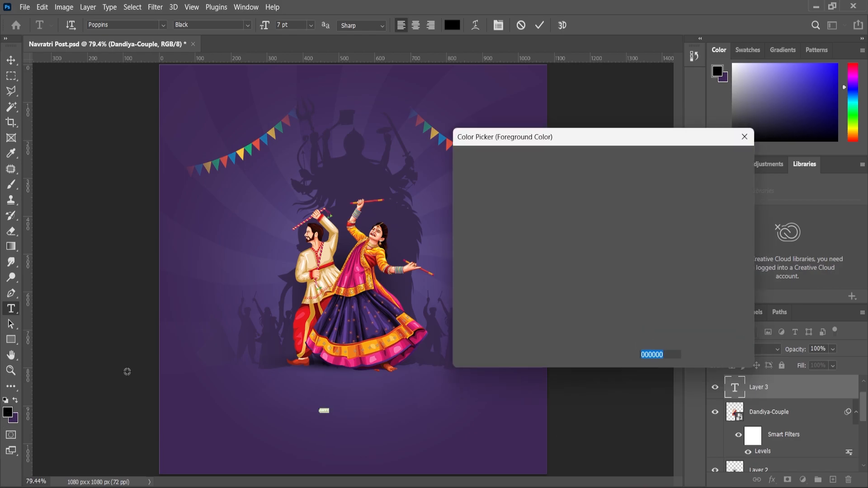
{"action": "type", "text": "ffffff"}
{"action": "left_click", "coordinate": [702, 161]}
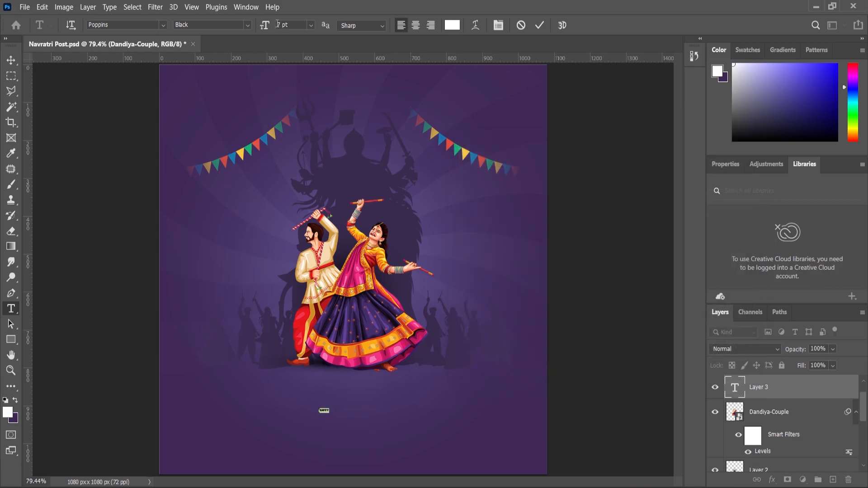
Step: Set the HAPPY text to 32 pt Poppins SemiBold and position it just below the couple
{"action": "left_click_drag", "start_coordinate": [272, 30], "coordinate": [281, 31]}
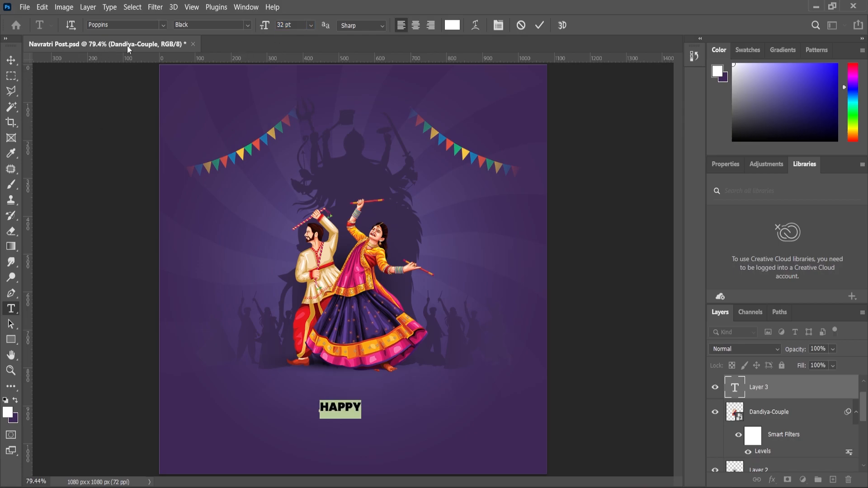
{"action": "left_click", "coordinate": [248, 24]}
{"action": "left_click", "coordinate": [197, 112]}
{"action": "left_click", "coordinate": [232, 26]}
{"action": "left_click", "coordinate": [217, 131]}
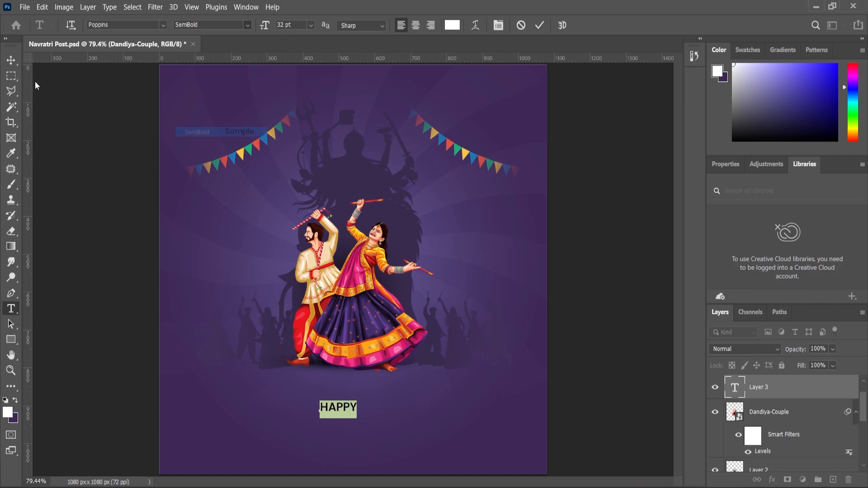
{"action": "scroll", "coordinate": [351, 412], "scroll_direction": "up", "scroll_amount": 6}
{"action": "left_click_drag", "start_coordinate": [342, 402], "coordinate": [358, 378]}
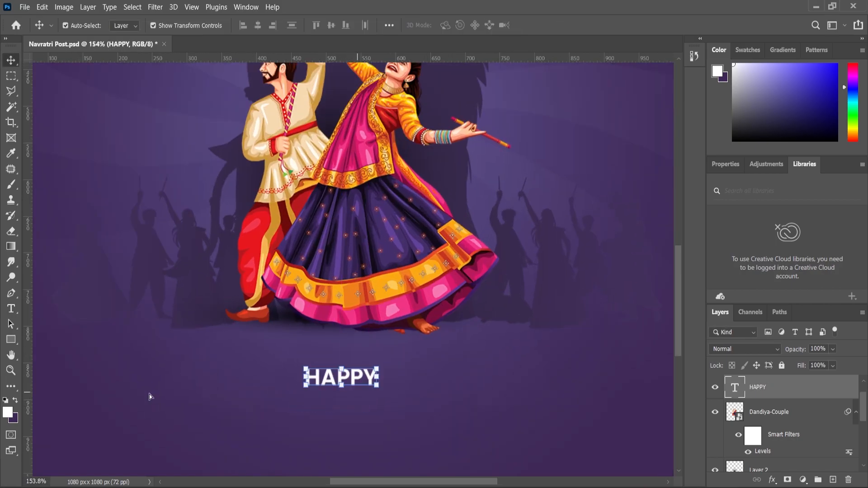
Step: Place the Navratri Font artwork at 100% and position it over the HAPPY text at X 540 px, Y 905 px
{"action": "left_click", "coordinate": [17, 373]}
{"action": "scroll", "coordinate": [339, 388], "scroll_direction": "down", "scroll_amount": 7}
{"action": "scroll", "coordinate": [326, 385], "scroll_direction": "up", "scroll_amount": 4}
{"action": "scroll", "coordinate": [354, 325], "scroll_direction": "down", "scroll_amount": 1}
{"action": "scroll", "coordinate": [353, 315], "scroll_direction": "down", "scroll_amount": 2}
{"action": "key", "text": "alt+Tab"}
{"action": "left_click_drag", "start_coordinate": [385, 126], "coordinate": [414, 400]}
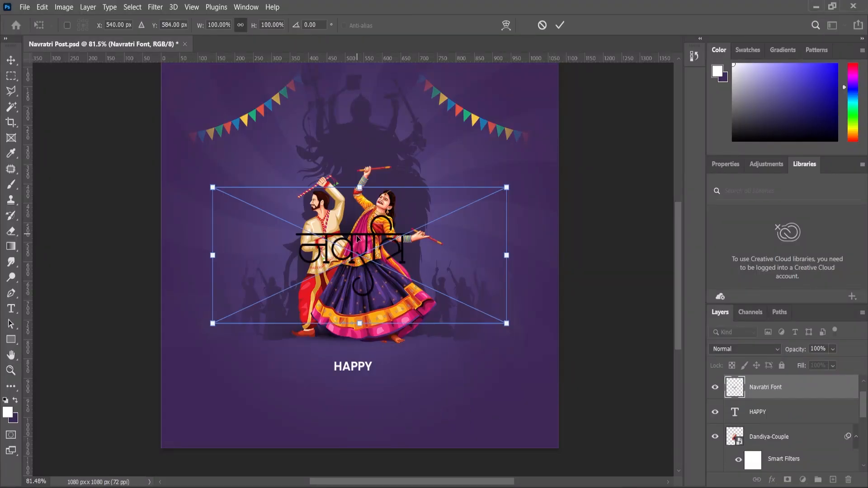
{"action": "left_click_drag", "start_coordinate": [354, 284], "coordinate": [354, 409]}
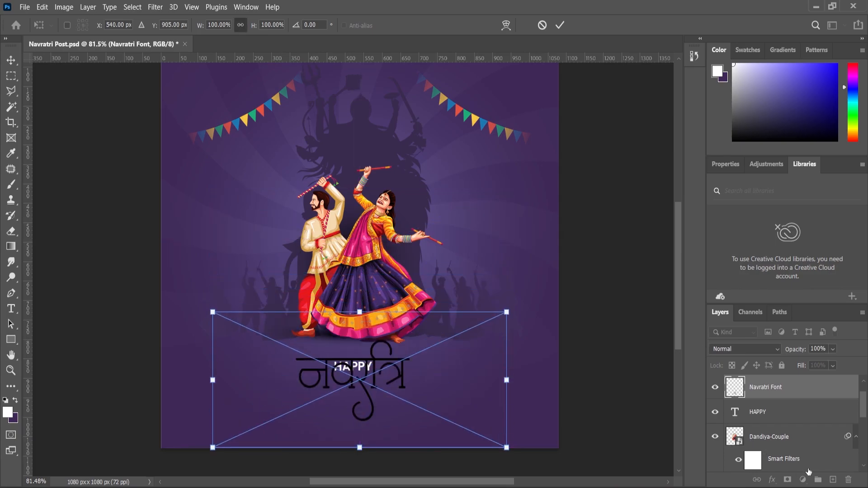
{"action": "key", "text": "Return"}
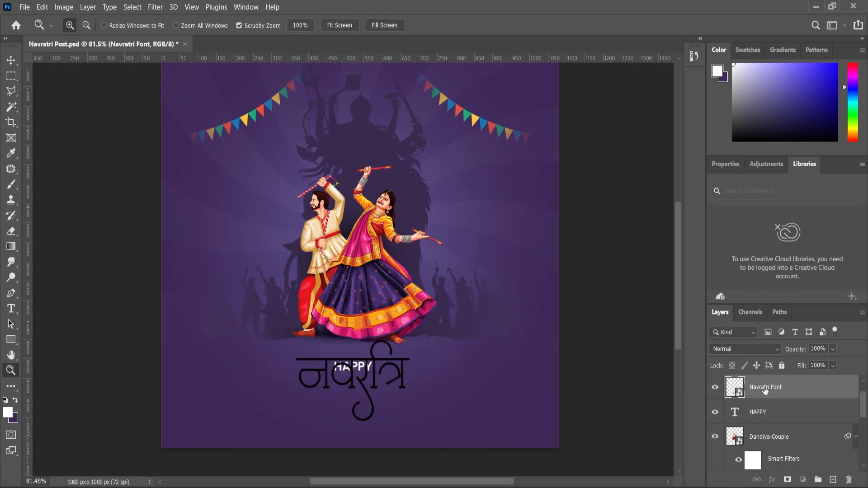
Step: Create a new layer, merge it with the Navratri Font layer, and check the merged lettering by toggling its visibility
{"action": "left_click", "coordinate": [834, 480]}
{"action": "left_click", "coordinate": [775, 413], "text": "shift"}
{"action": "right_click", "coordinate": [778, 409]}
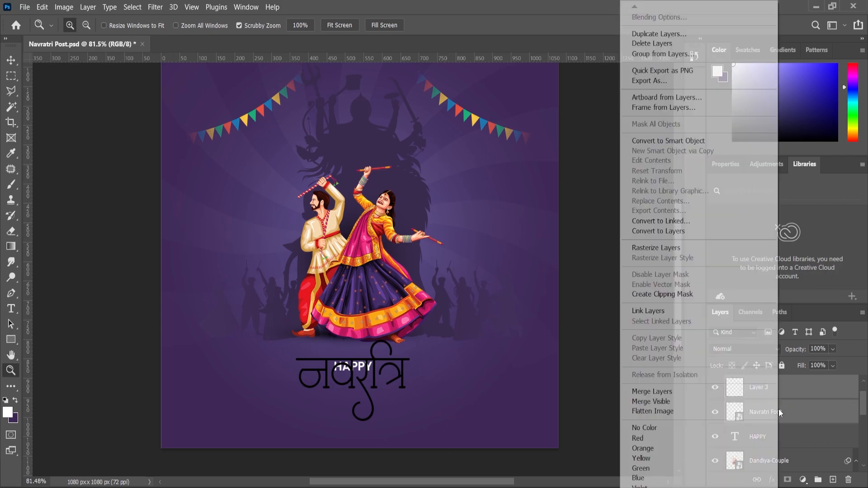
{"action": "left_click", "coordinate": [682, 390]}
{"action": "left_click", "coordinate": [715, 387]}
{"action": "left_click", "coordinate": [716, 388]}
Step: Apply a white Color Overlay at 100% opacity to the merged Navratri lettering layer
{"action": "left_click", "coordinate": [803, 481]}
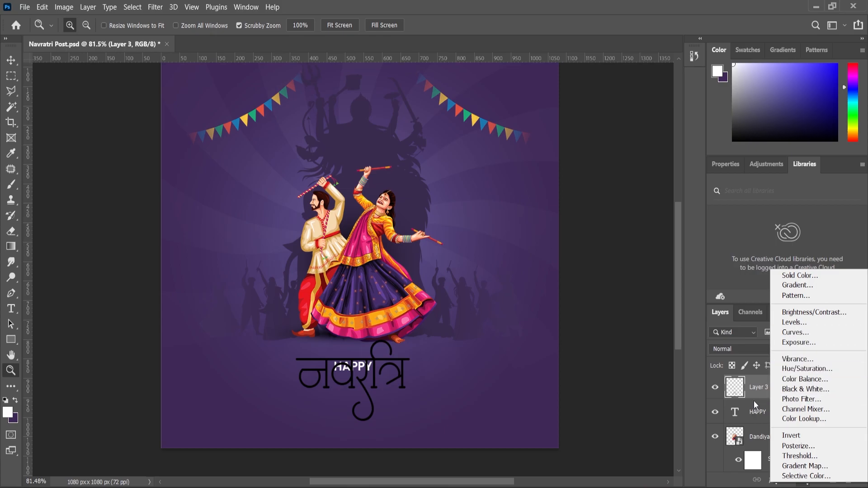
{"action": "left_click", "coordinate": [700, 423]}
{"action": "left_click", "coordinate": [773, 480]}
{"action": "left_click", "coordinate": [792, 433]}
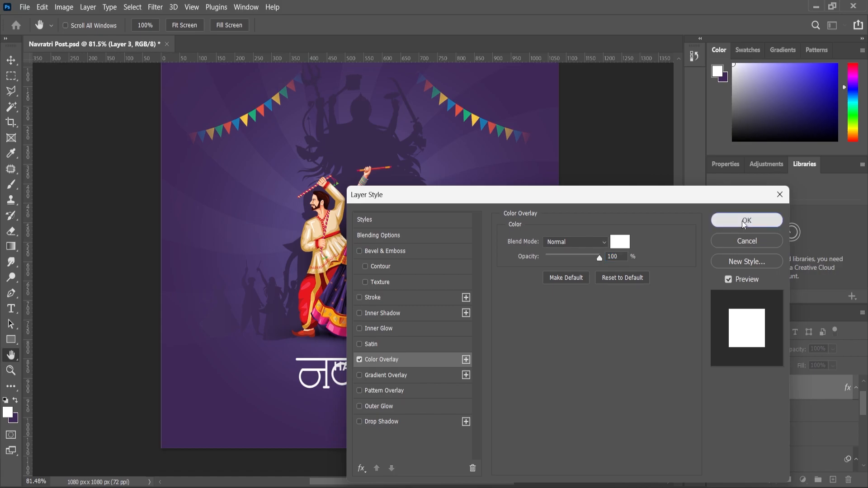
{"action": "left_click", "coordinate": [746, 220]}
Step: Sample the orange from the border of the woman's skirt as the foreground color
{"action": "left_click_drag", "start_coordinate": [414, 401], "coordinate": [436, 400]}
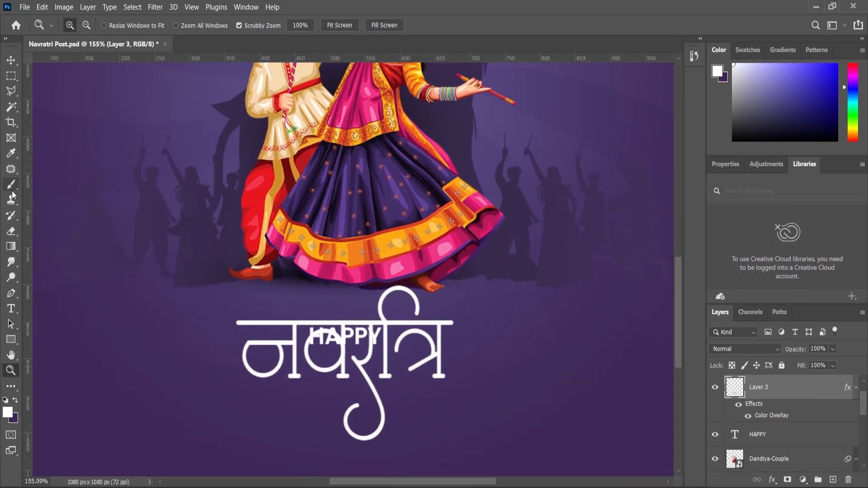
{"action": "left_click", "coordinate": [13, 156]}
{"action": "left_click", "coordinate": [349, 247]}
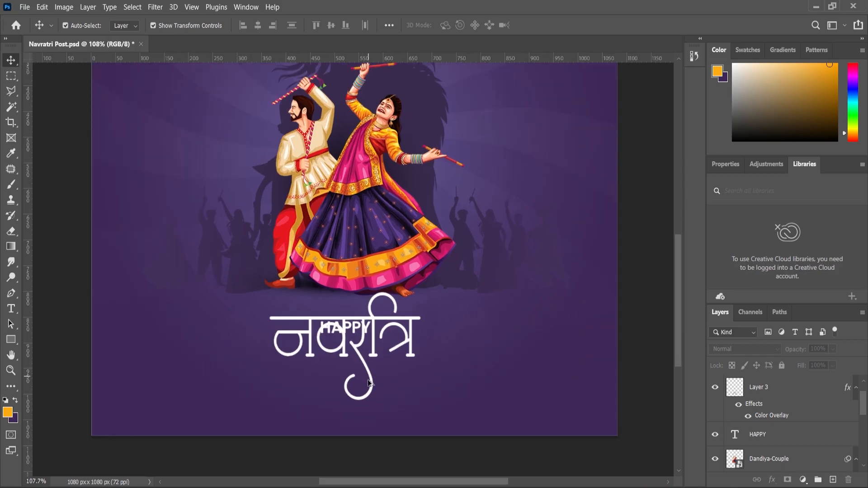
Step: Arrange the Navratri lettering below the couple with the HAPPY text sitting just above its headline stroke
{"action": "scroll", "coordinate": [365, 322], "scroll_direction": "up", "scroll_amount": 3}
{"action": "left_click_drag", "start_coordinate": [362, 334], "coordinate": [356, 392]}
{"action": "left_click_drag", "start_coordinate": [325, 292], "coordinate": [313, 293]}
{"action": "left_click", "coordinate": [388, 333], "text": "shift"}
{"action": "left_click_drag", "start_coordinate": [388, 333], "coordinate": [387, 308]}
Step: Scale the HAPPY text and Navratri lettering together to 106.93%
{"action": "scroll", "coordinate": [387, 307], "scroll_direction": "down", "scroll_amount": 5}
{"action": "left_click_drag", "start_coordinate": [437, 291], "coordinate": [441, 288]}
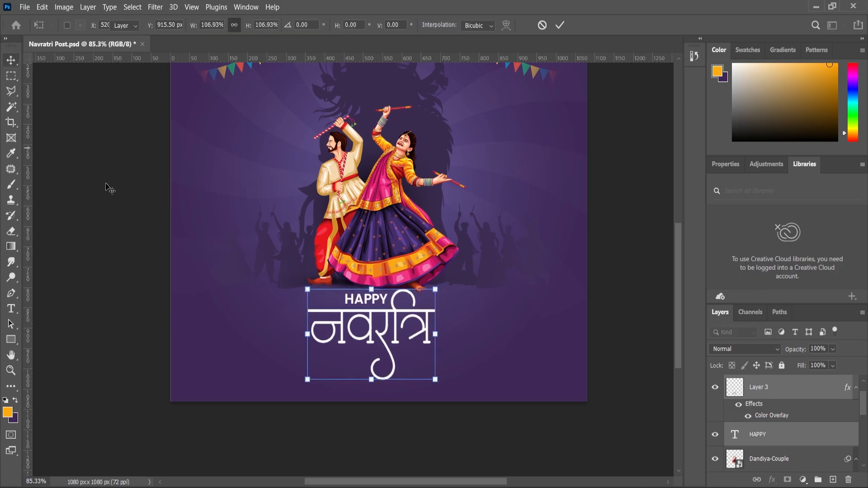
{"action": "key", "text": "Return"}
Step: Combine the Dandiya-Couple layer and its two shadow layers, Layer 2 and Layer 1, into one smart object
{"action": "scroll", "coordinate": [488, 351], "scroll_direction": "down", "scroll_amount": 1}
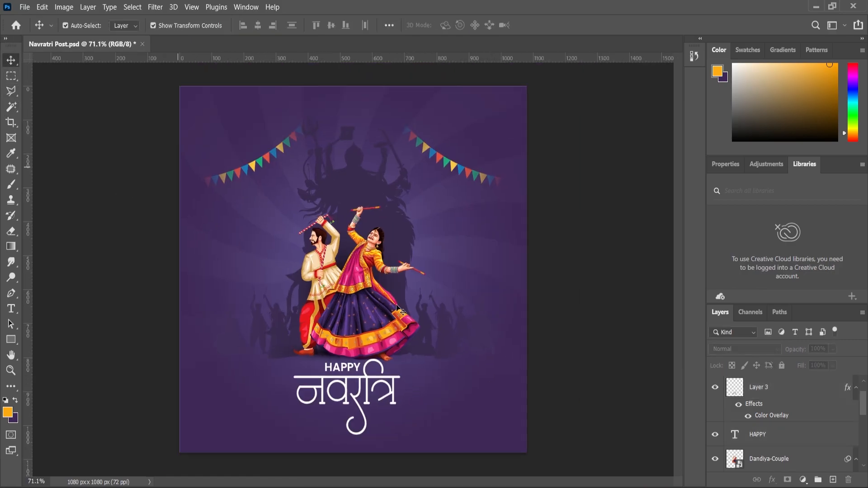
{"action": "left_click", "coordinate": [371, 299]}
{"action": "scroll", "coordinate": [791, 422], "scroll_direction": "down", "scroll_amount": 1}
{"action": "left_click", "coordinate": [765, 456], "text": "ctrl"}
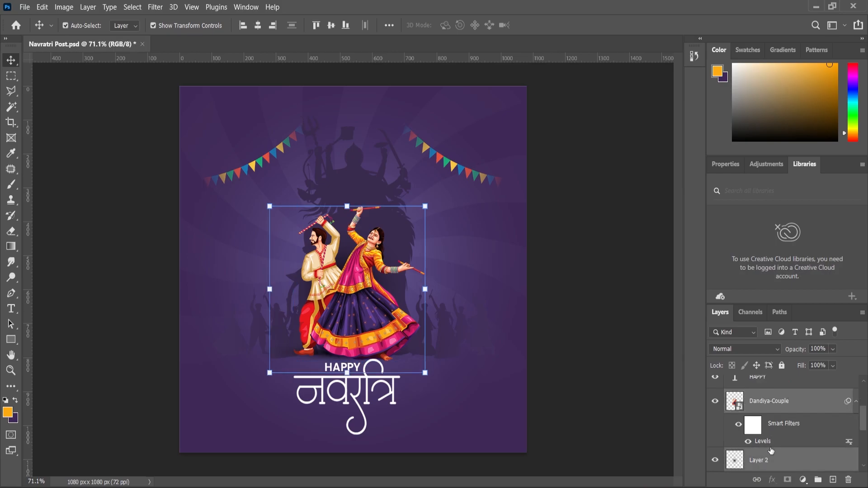
{"action": "scroll", "coordinate": [764, 447], "scroll_direction": "down", "scroll_amount": 2}
{"action": "left_click", "coordinate": [762, 436], "text": "ctrl"}
{"action": "right_click", "coordinate": [766, 424]}
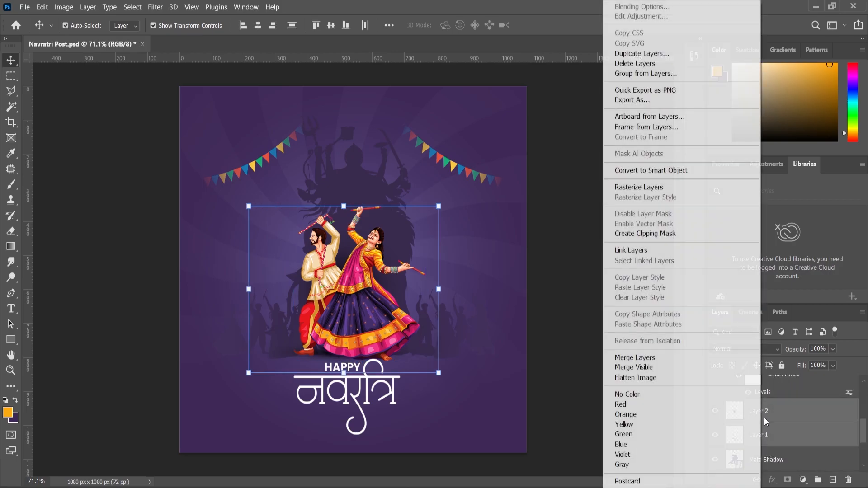
{"action": "left_click", "coordinate": [659, 177]}
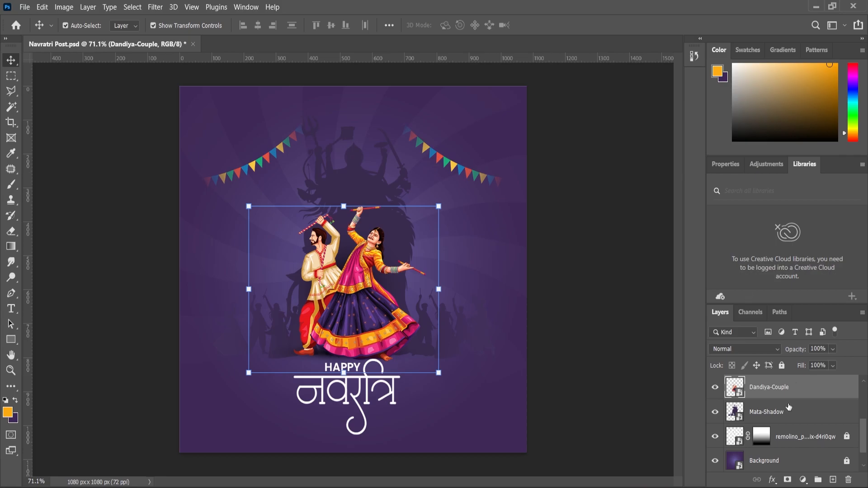
Step: Shift the couple and the Mata-Shadow silhouette slightly upward together and enlarge them a little
{"action": "left_click", "coordinate": [773, 414], "text": "ctrl"}
{"action": "left_click_drag", "start_coordinate": [360, 298], "coordinate": [360, 291]}
{"action": "left_click_drag", "start_coordinate": [495, 369], "coordinate": [501, 375]}
{"action": "key", "text": "Return"}
Step: Select the HAPPY text with the Navratri lettering, move both slightly up and enlarge them together beneath the couple
{"action": "left_click", "coordinate": [343, 399]}
{"action": "scroll", "coordinate": [343, 398], "scroll_direction": "up", "scroll_amount": 5}
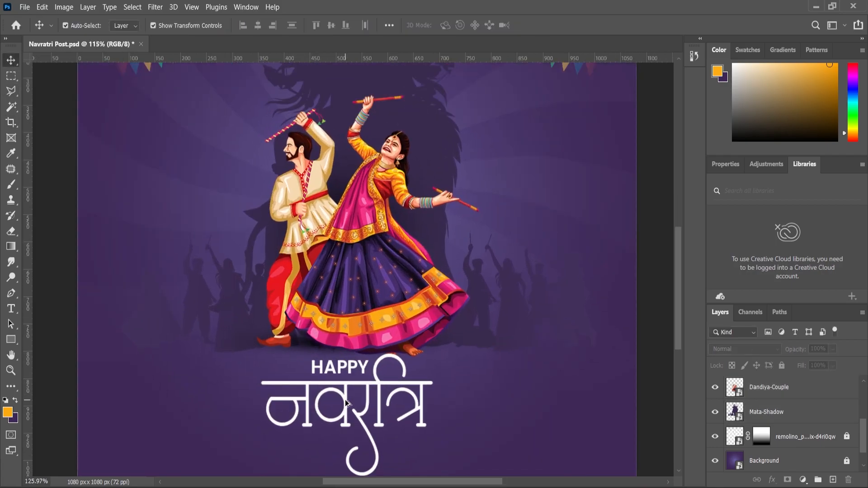
{"action": "left_click", "coordinate": [346, 400]}
{"action": "scroll", "coordinate": [346, 401], "scroll_direction": "up", "scroll_amount": 8}
{"action": "left_click", "coordinate": [357, 304], "text": "shift"}
{"action": "left_click_drag", "start_coordinate": [355, 304], "coordinate": [358, 285]}
{"action": "scroll", "coordinate": [385, 244], "scroll_direction": "down", "scroll_amount": 6}
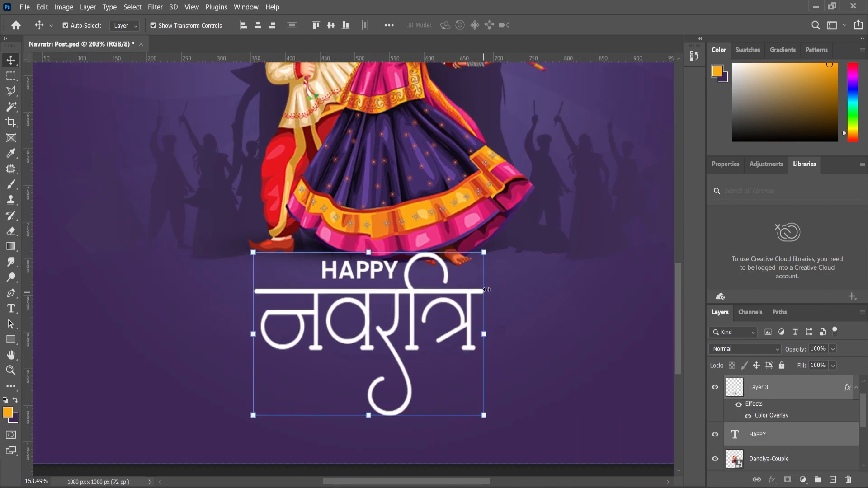
{"action": "left_click_drag", "start_coordinate": [489, 252], "coordinate": [498, 246]}
{"action": "key", "text": "z"}
{"action": "scroll", "coordinate": [368, 324], "scroll_direction": "down", "scroll_amount": 5}
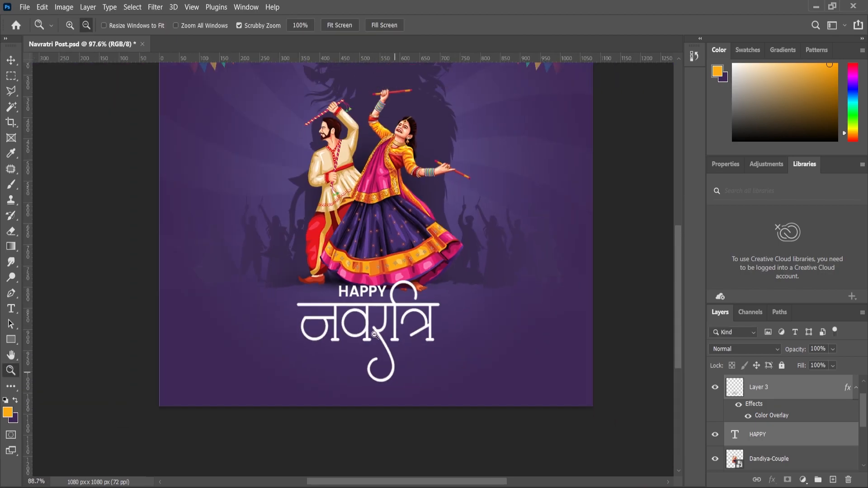
Step: Adjust the position of the ribbon flags and shift the dancing couple slightly upward
{"action": "scroll", "coordinate": [383, 454], "scroll_direction": "up", "scroll_amount": 3}
{"action": "scroll", "coordinate": [382, 434], "scroll_direction": "down", "scroll_amount": 3}
{"action": "left_click", "coordinate": [12, 60]}
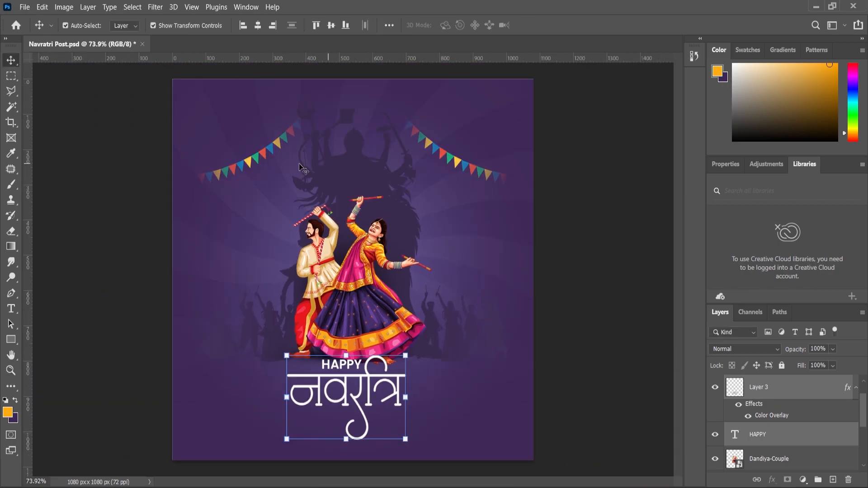
{"action": "left_click_drag", "start_coordinate": [276, 144], "coordinate": [271, 147]}
{"action": "scroll", "coordinate": [360, 298], "scroll_direction": "up", "scroll_amount": 2}
{"action": "left_click", "coordinate": [362, 311]}
{"action": "left_click_drag", "start_coordinate": [362, 311], "coordinate": [360, 298]}
{"action": "scroll", "coordinate": [360, 294], "scroll_direction": "down", "scroll_amount": 2}
{"action": "left_click", "coordinate": [182, 343]}
Step: Select the HAPPY text with the Navratri lettering, move both slightly up and scale them together to 106.87%
{"action": "scroll", "coordinate": [352, 395], "scroll_direction": "up", "scroll_amount": 2}
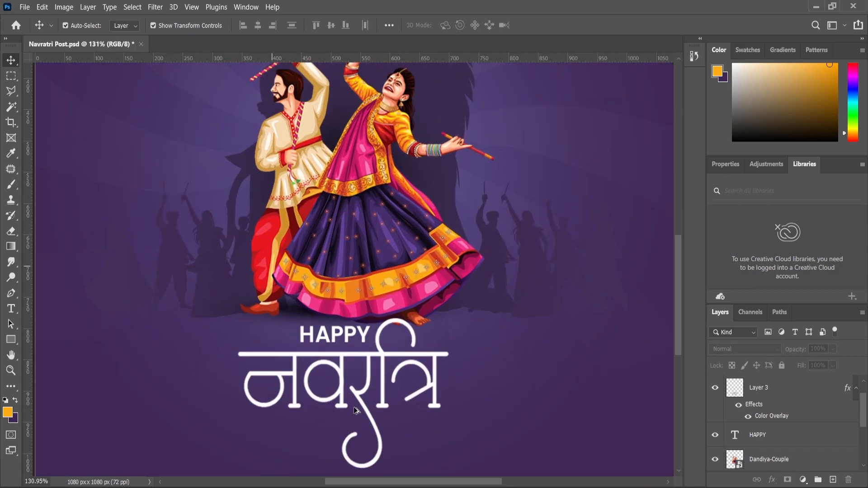
{"action": "left_click", "coordinate": [349, 353]}
{"action": "scroll", "coordinate": [347, 342], "scroll_direction": "up", "scroll_amount": 1}
{"action": "left_click", "coordinate": [352, 334], "text": "shift"}
{"action": "left_click_drag", "start_coordinate": [354, 353], "coordinate": [356, 345]}
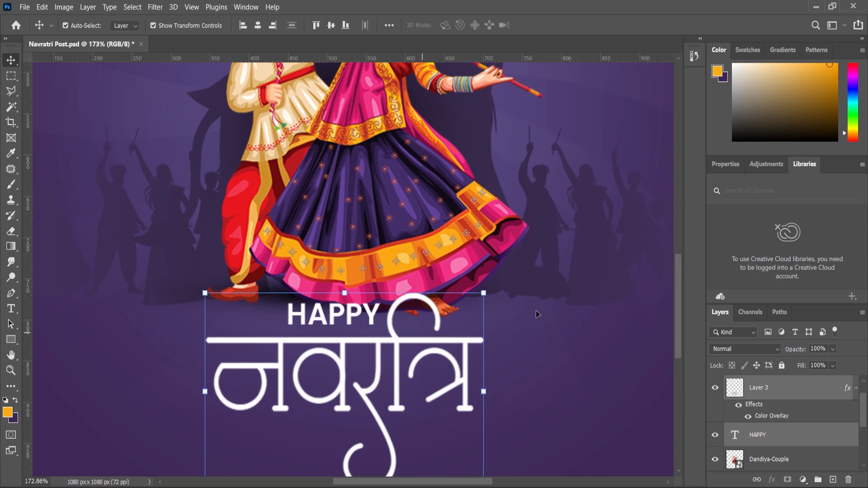
{"action": "left_click_drag", "start_coordinate": [484, 294], "coordinate": [493, 286]}
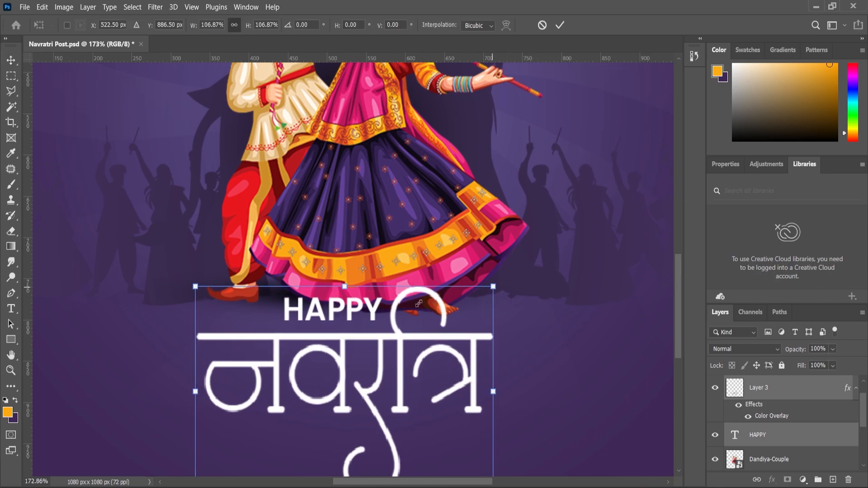
{"action": "left_click", "coordinate": [7, 371]}
{"action": "scroll", "coordinate": [347, 384], "scroll_direction": "down", "scroll_amount": 7}
{"action": "scroll", "coordinate": [346, 393], "scroll_direction": "up", "scroll_amount": 3}
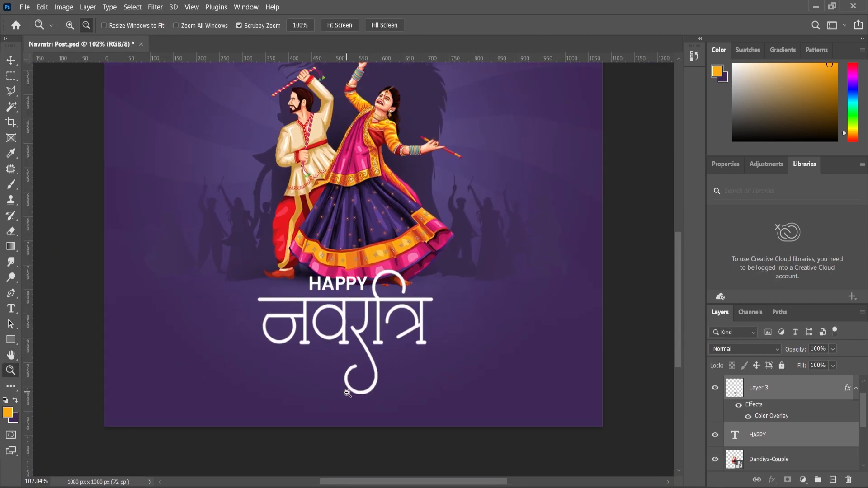
Step: Add a Multiply drop shadow to the HAPPY text with 79% opacity, angle 93°, distance 2 px, spread 2% and size 8 px
{"action": "left_click", "coordinate": [12, 60]}
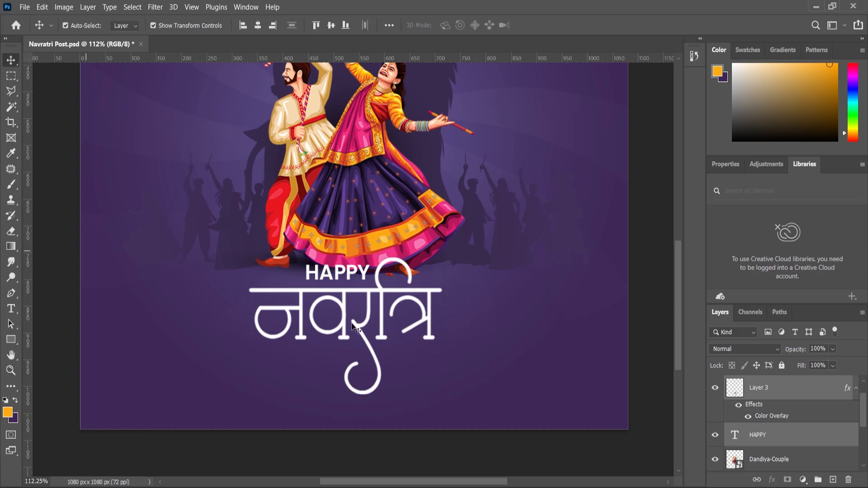
{"action": "scroll", "coordinate": [346, 272], "scroll_direction": "up", "scroll_amount": 3}
{"action": "left_click", "coordinate": [347, 267]}
{"action": "left_click", "coordinate": [773, 482]}
{"action": "left_click", "coordinate": [789, 475]}
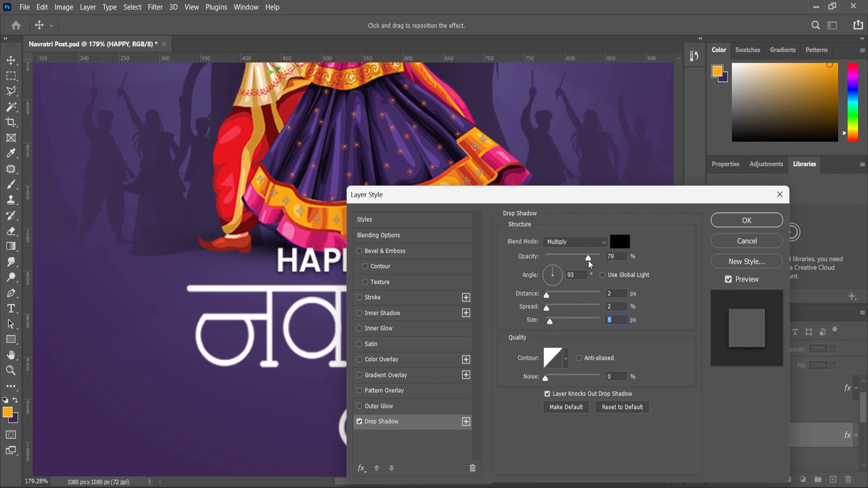
{"action": "left_click", "coordinate": [747, 220]}
Step: Duplicate the Navratri lettering layer, Layer 3
{"action": "left_click", "coordinate": [405, 322]}
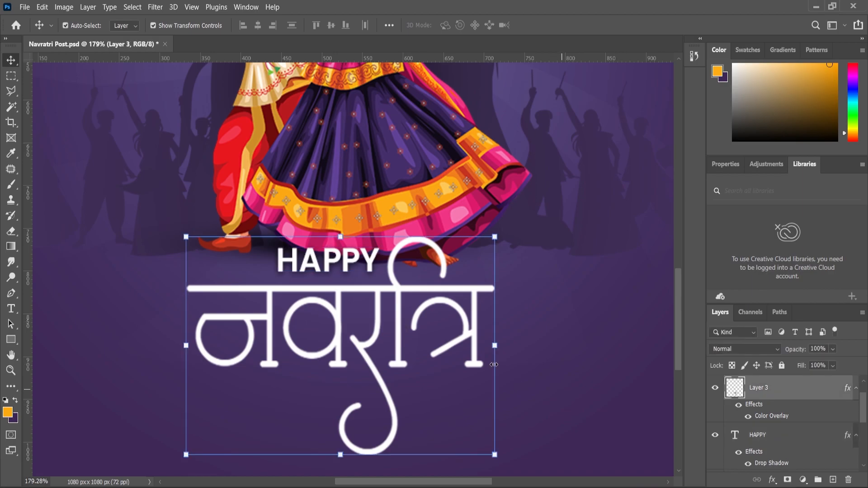
{"action": "scroll", "coordinate": [542, 335], "scroll_direction": "down", "scroll_amount": 3}
{"action": "scroll", "coordinate": [422, 316], "scroll_direction": "up", "scroll_amount": 2}
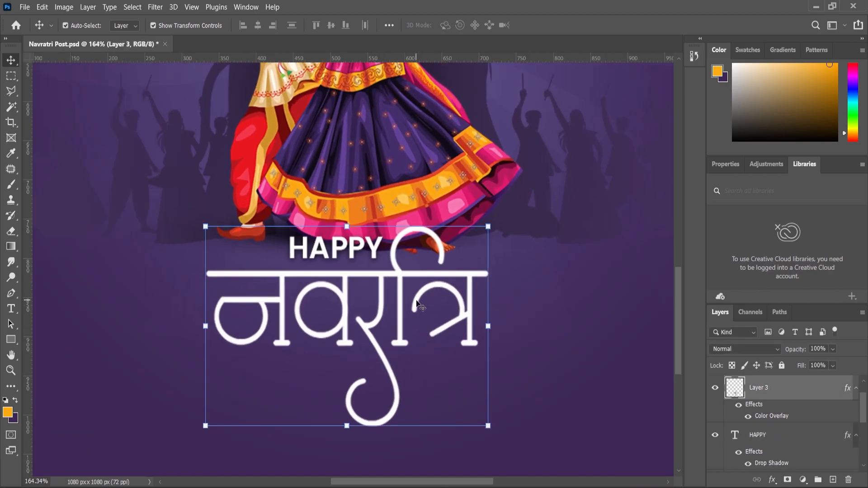
{"action": "left_click_drag", "start_coordinate": [775, 391], "coordinate": [834, 480]}
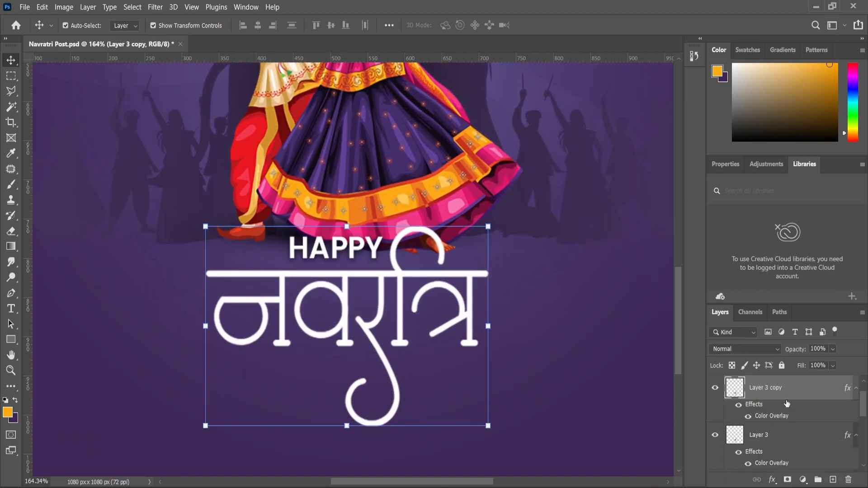
Step: Set the Color Overlay of the duplicated Navratri lettering to black (000000)
{"action": "left_click", "coordinate": [772, 479]}
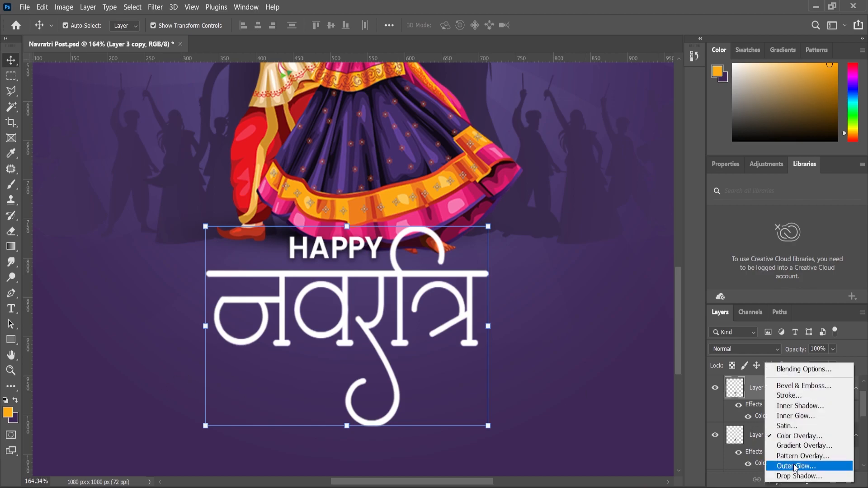
{"action": "left_click", "coordinate": [799, 436]}
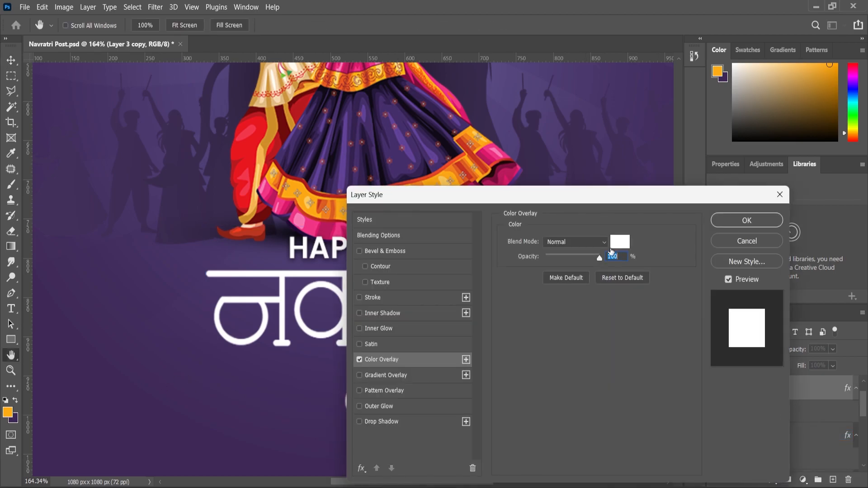
{"action": "left_click", "coordinate": [616, 244]}
{"action": "type", "text": "000000"}
{"action": "key", "text": "Return"}
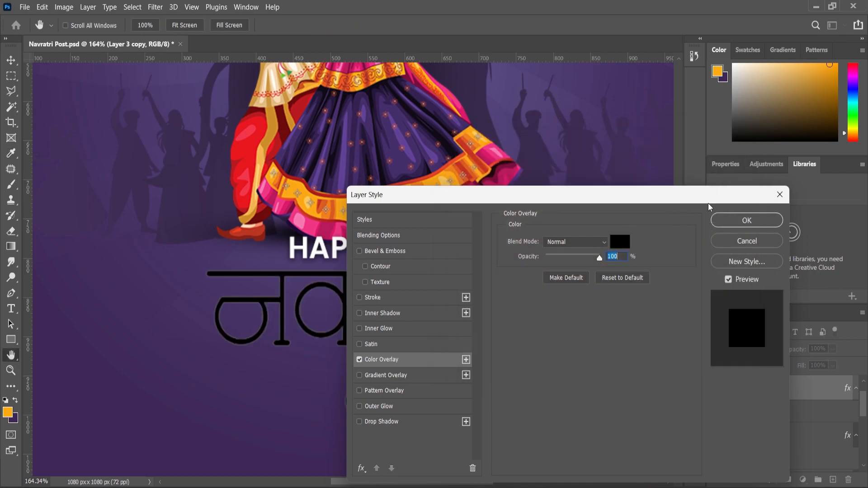
{"action": "left_click", "coordinate": [764, 222]}
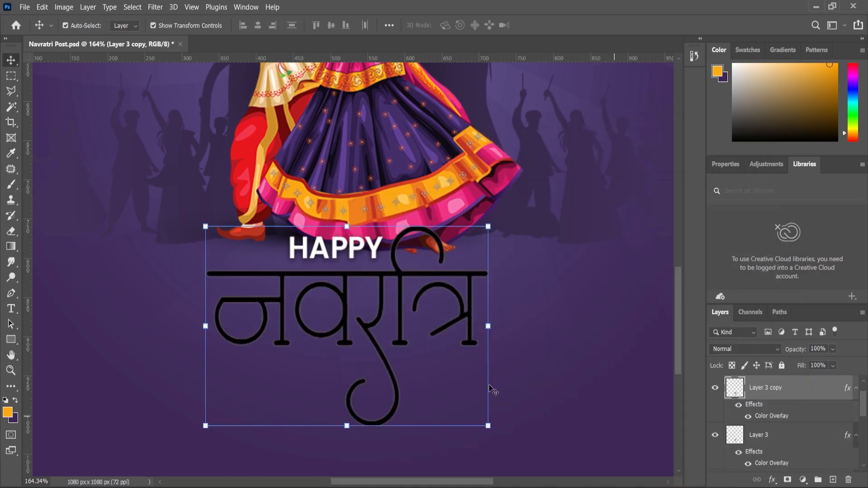
Step: Place the black Layer 3 copy beneath Layer 3 and nudge it three pixels to the left
{"action": "scroll", "coordinate": [431, 373], "scroll_direction": "up", "scroll_amount": 1}
{"action": "left_click_drag", "start_coordinate": [758, 397], "coordinate": [761, 457]}
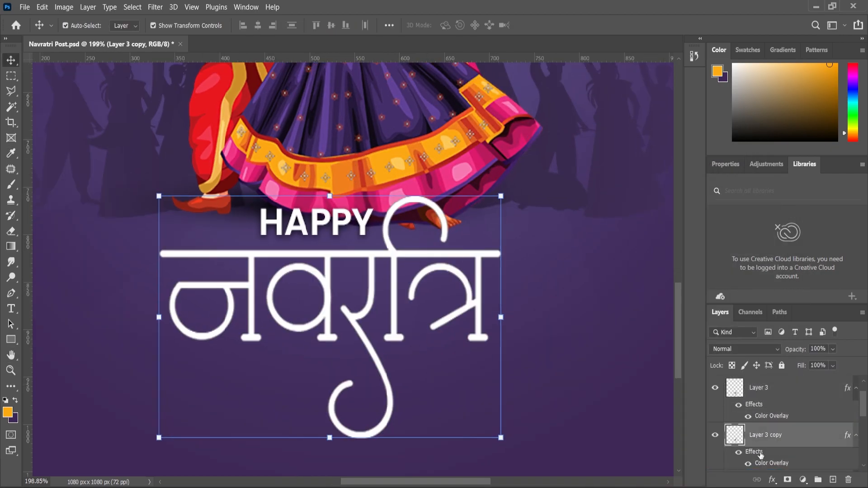
{"action": "key", "text": "Left"}
{"action": "key", "text": "Left"}
{"action": "key", "text": "Left"}
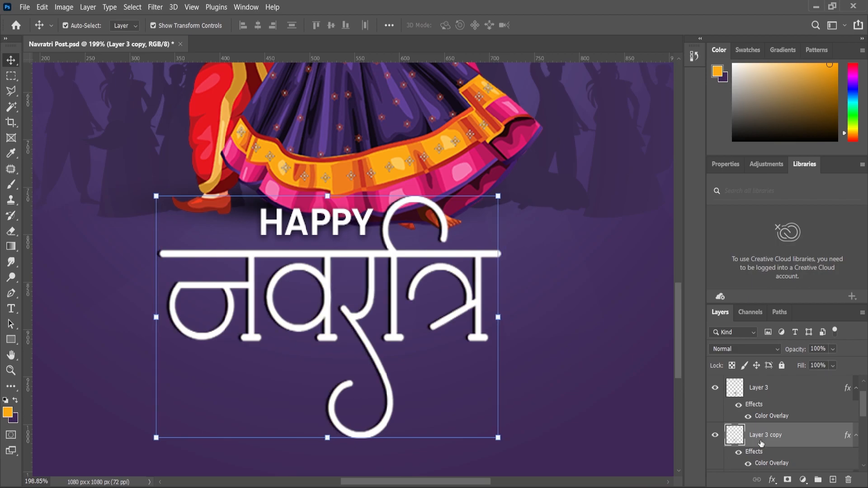
Step: Soften the black Layer 3 copy with a Gaussian Blur, using a slightly reduced radius
{"action": "left_click", "coordinate": [155, 7]}
{"action": "mouse_move", "coordinate": [253, 143]}
{"action": "left_click", "coordinate": [330, 193]}
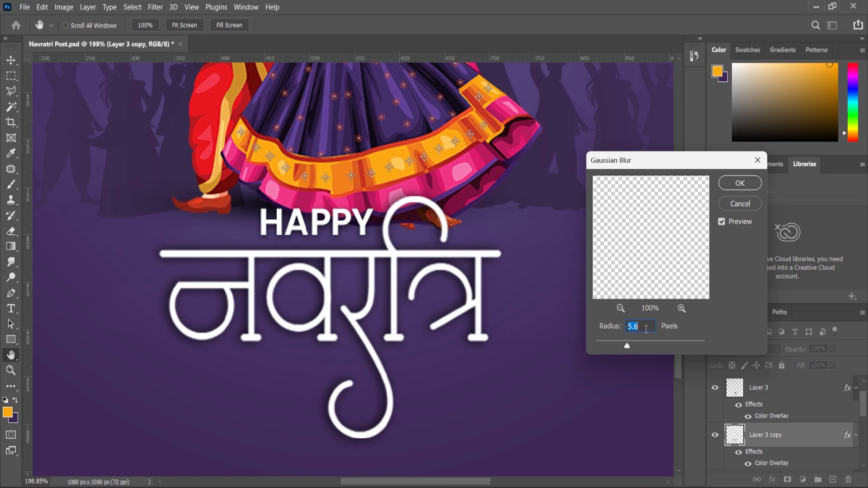
{"action": "left_click_drag", "start_coordinate": [627, 346], "coordinate": [621, 351]}
{"action": "left_click", "coordinate": [740, 183]}
{"action": "scroll", "coordinate": [554, 327], "scroll_direction": "down", "scroll_amount": 4}
{"action": "left_click", "coordinate": [549, 322]}
{"action": "scroll", "coordinate": [460, 304], "scroll_direction": "down", "scroll_amount": 4}
{"action": "scroll", "coordinate": [391, 407], "scroll_direction": "up", "scroll_amount": 4}
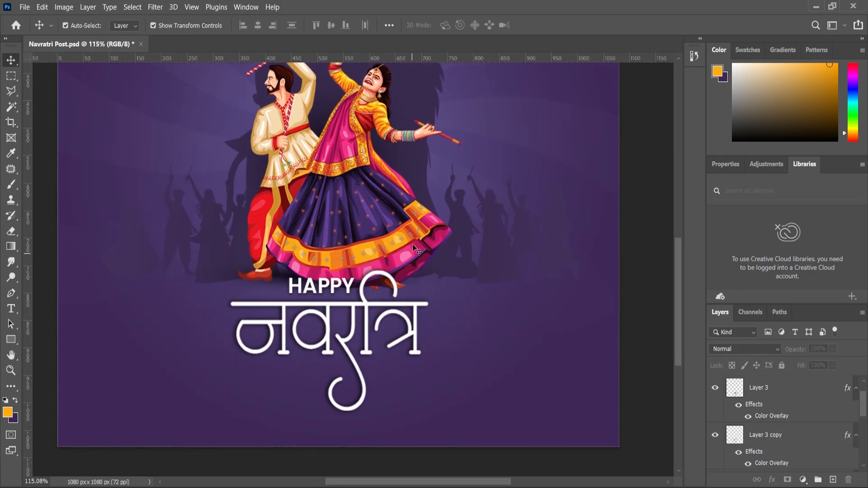
{"action": "scroll", "coordinate": [416, 263], "scroll_direction": "down", "scroll_amount": 4}
{"action": "scroll", "coordinate": [412, 317], "scroll_direction": "up", "scroll_amount": 1}
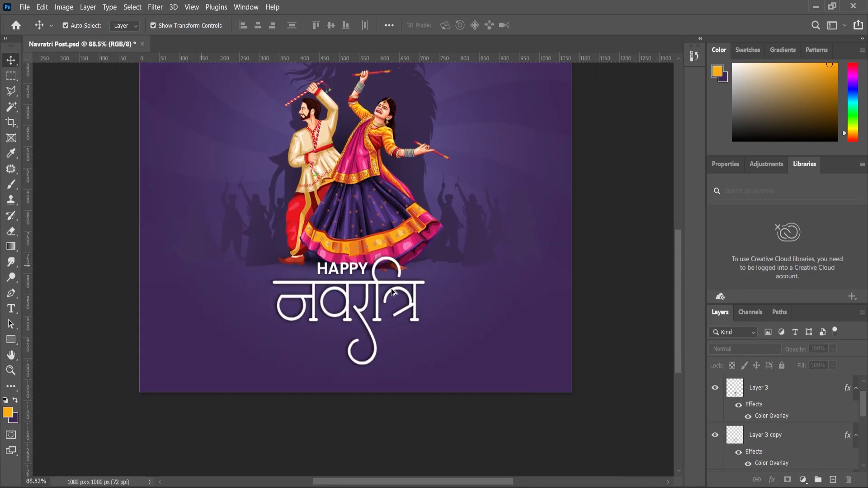
Step: Try to move the HAPPY text and the white Navratri lettering upward
{"action": "scroll", "coordinate": [392, 292], "scroll_direction": "up", "scroll_amount": 5}
{"action": "left_click", "coordinate": [329, 298]}
{"action": "left_click_drag", "start_coordinate": [327, 256], "coordinate": [327, 240]}
{"action": "key", "text": "ctrl+z"}
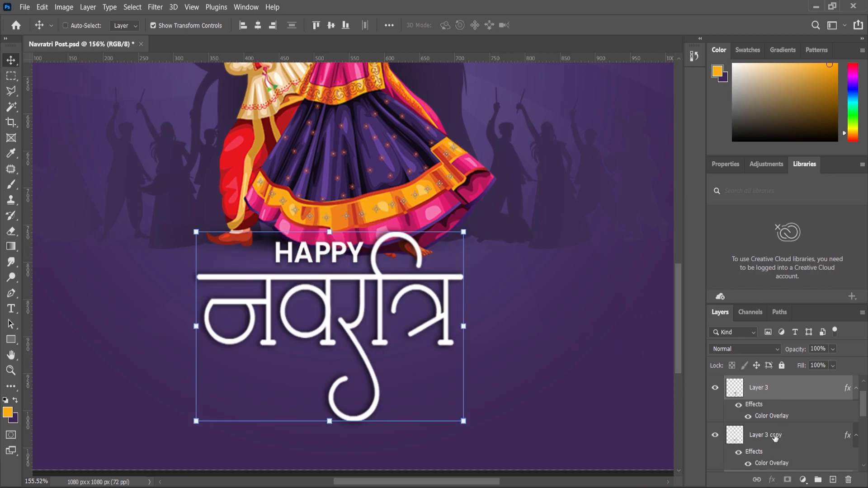
Step: Add Layer 3 copy to the title selection, move the whole title slightly up and scale it to 96.74%
{"action": "left_click", "coordinate": [775, 436], "text": "ctrl"}
{"action": "left_click_drag", "start_coordinate": [349, 281], "coordinate": [349, 268]}
{"action": "left_click_drag", "start_coordinate": [470, 212], "coordinate": [464, 212]}
{"action": "left_click_drag", "start_coordinate": [386, 270], "coordinate": [387, 265]}
{"action": "scroll", "coordinate": [432, 265], "scroll_direction": "down", "scroll_amount": 8}
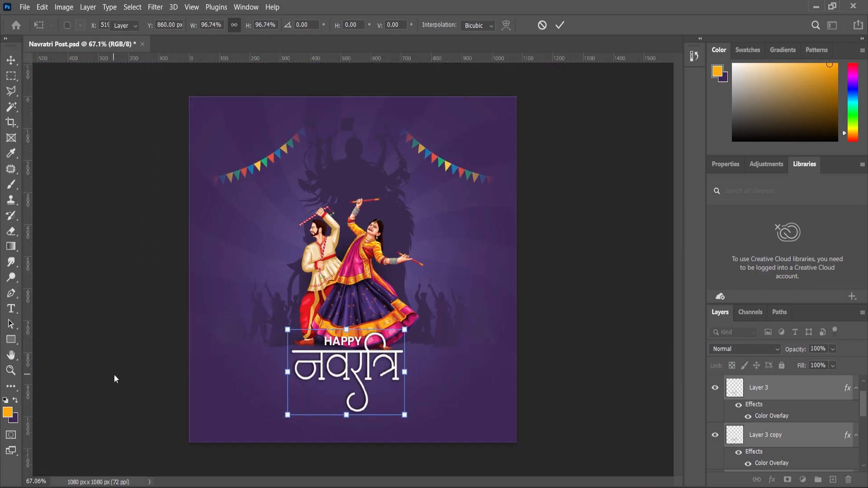
{"action": "key", "text": "Return"}
Step: Move the Dandiya couple and the Mata-Shadow silhouette slightly upward above the title
{"action": "scroll", "coordinate": [337, 362], "scroll_direction": "up", "scroll_amount": 2}
{"action": "left_click", "coordinate": [370, 275]}
{"action": "left_click_drag", "start_coordinate": [369, 270], "coordinate": [370, 264]}
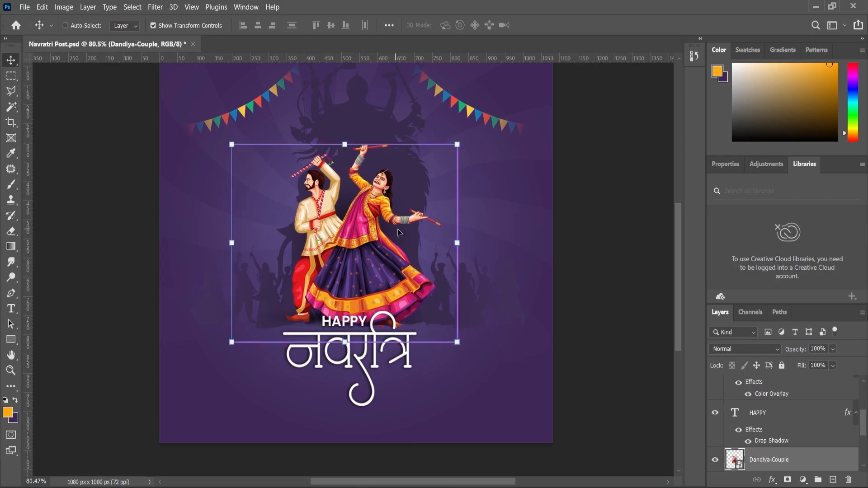
{"action": "left_click_drag", "start_coordinate": [384, 128], "coordinate": [384, 121]}
{"action": "left_click_drag", "start_coordinate": [368, 262], "coordinate": [368, 254]}
{"action": "scroll", "coordinate": [368, 254], "scroll_direction": "down", "scroll_amount": 5}
{"action": "left_click", "coordinate": [469, 344]}
Step: Try to scale down the Navratri lettering together with its blurred shadow copy
{"action": "scroll", "coordinate": [317, 433], "scroll_direction": "up", "scroll_amount": 6}
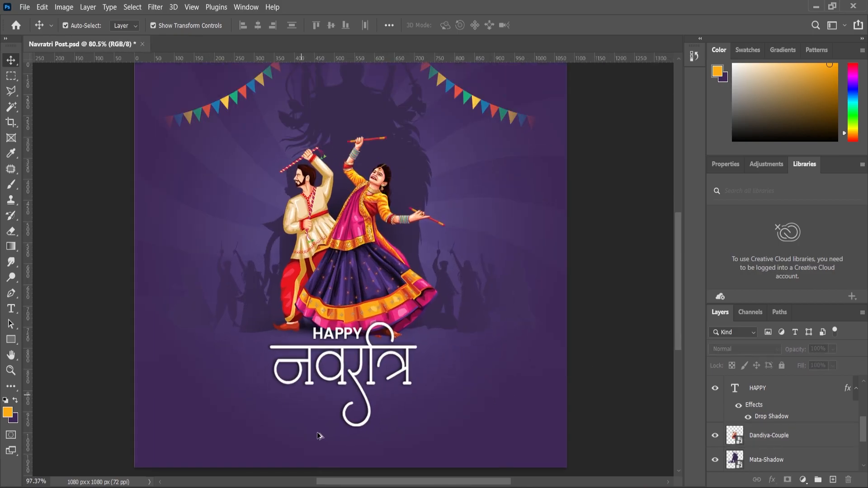
{"action": "scroll", "coordinate": [318, 436], "scroll_direction": "up", "scroll_amount": 5}
{"action": "left_click", "coordinate": [356, 367]}
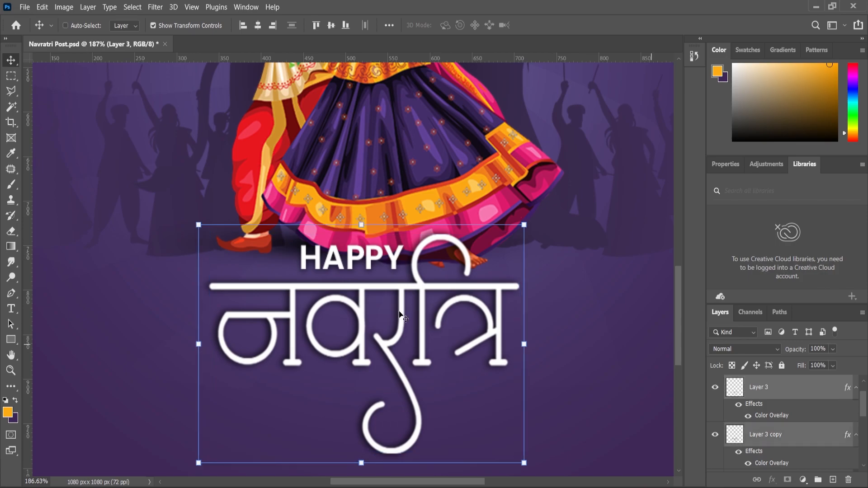
{"action": "left_click_drag", "start_coordinate": [526, 226], "coordinate": [522, 228]}
{"action": "key", "text": "ctrl+z"}
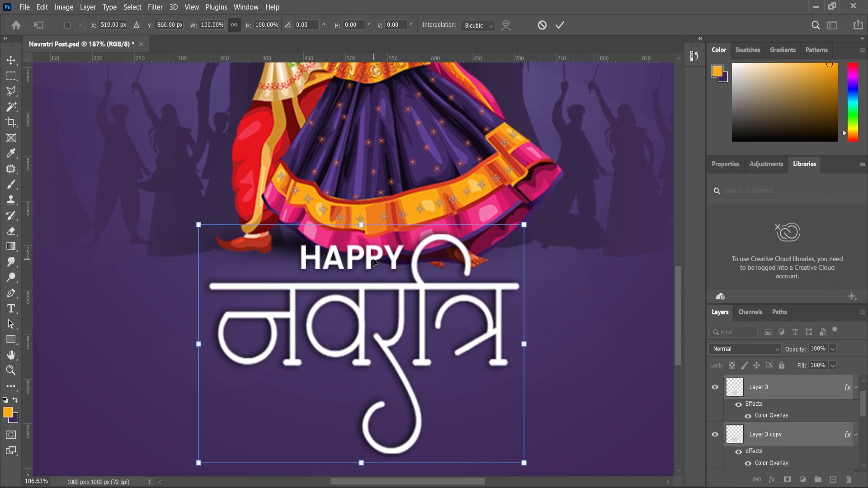
Step: Add the HAPPY text to the selected lettering layers and scale the whole title to 98.60%
{"action": "scroll", "coordinate": [763, 417], "scroll_direction": "down", "scroll_amount": 2}
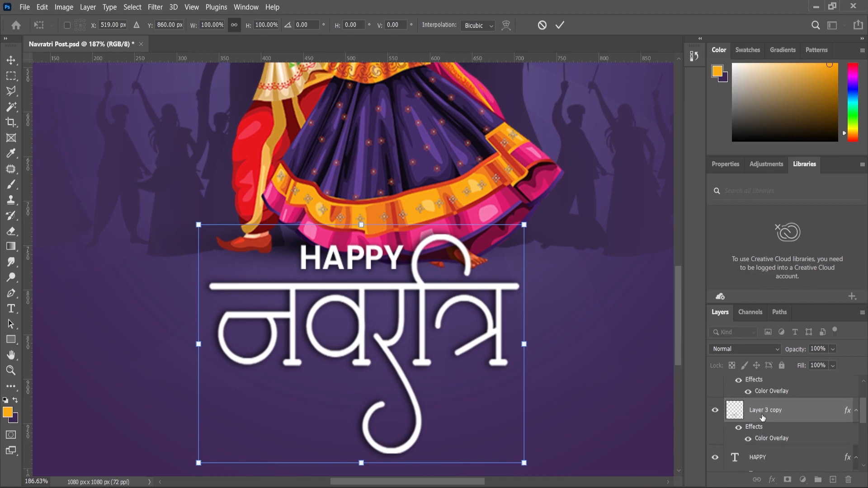
{"action": "left_click", "coordinate": [761, 454]}
{"action": "left_click_drag", "start_coordinate": [525, 225], "coordinate": [525, 226]}
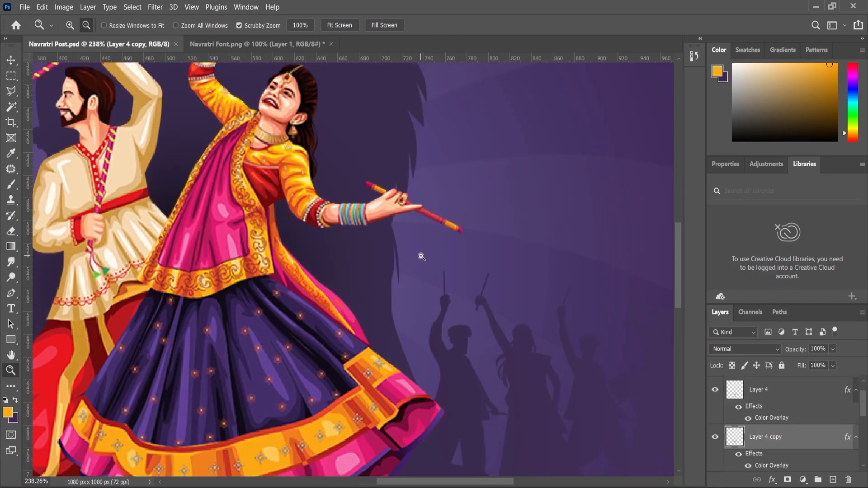
{"action": "left_click", "coordinate": [422, 257]}
{"action": "left_click", "coordinate": [427, 250]}
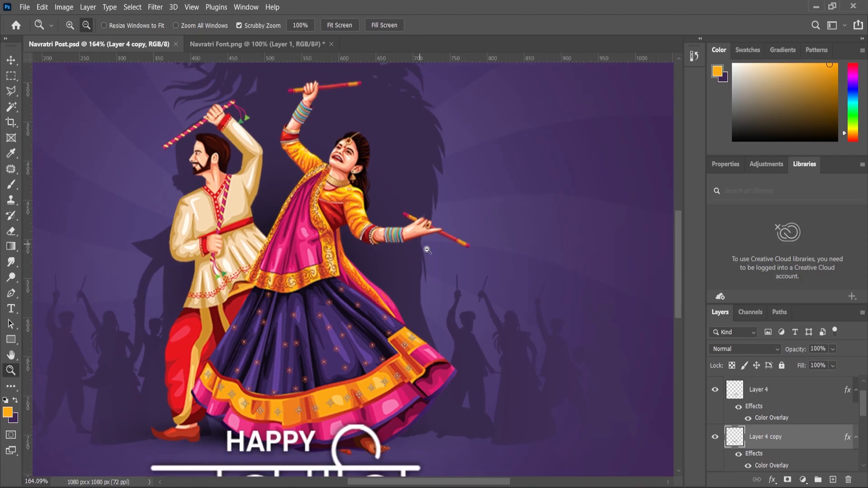
{"action": "scroll", "coordinate": [380, 272], "scroll_direction": "down", "scroll_amount": 3}
{"action": "scroll", "coordinate": [316, 362], "scroll_direction": "up", "scroll_amount": 4}
{"action": "scroll", "coordinate": [407, 290], "scroll_direction": "down", "scroll_amount": 3}
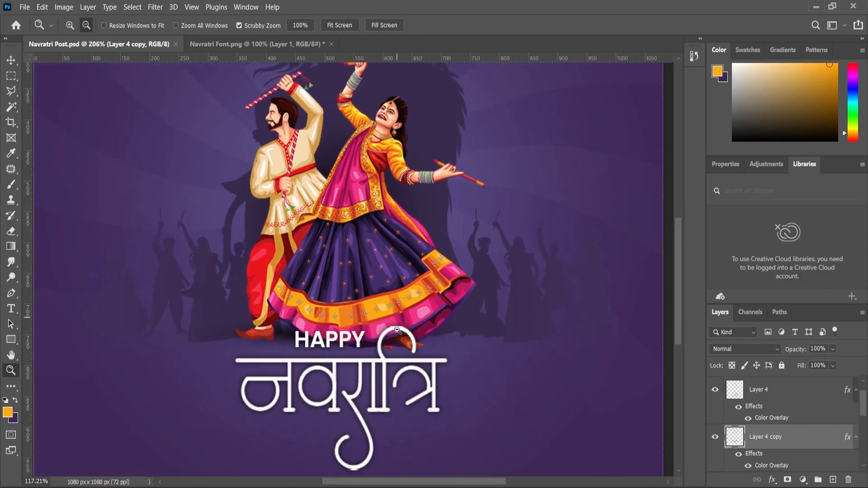
Step: Add the HAPPY text and Layer 4 to the selected Layer 4 copy and scale the whole title to 96.37%
{"action": "left_click", "coordinate": [12, 59]}
{"action": "scroll", "coordinate": [284, 319], "scroll_direction": "down", "scroll_amount": 2}
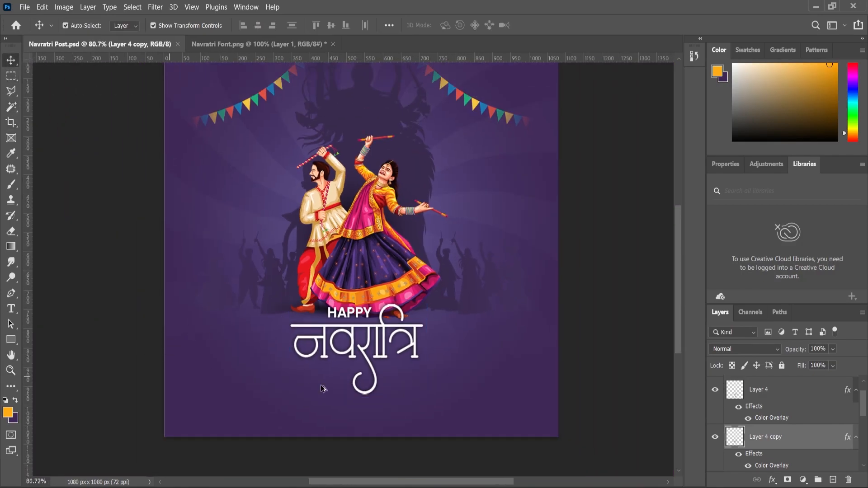
{"action": "scroll", "coordinate": [360, 376], "scroll_direction": "up", "scroll_amount": 3}
{"action": "scroll", "coordinate": [770, 431], "scroll_direction": "down", "scroll_amount": 1}
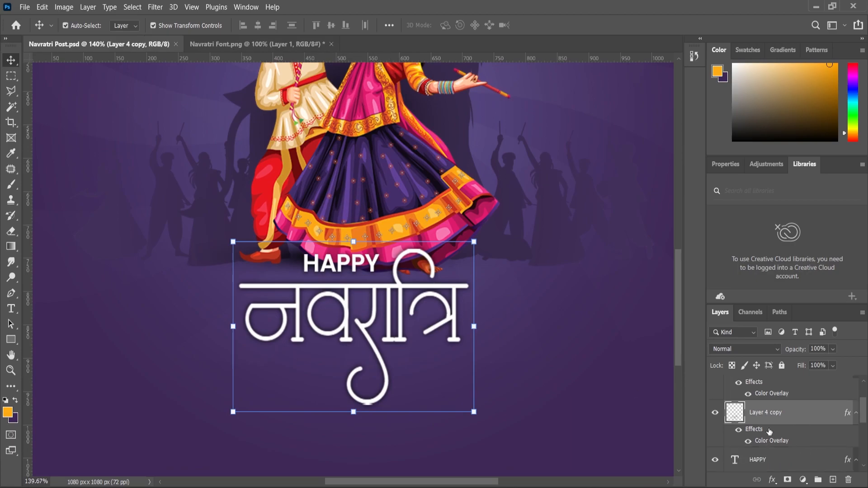
{"action": "left_click", "coordinate": [764, 461], "text": "shift"}
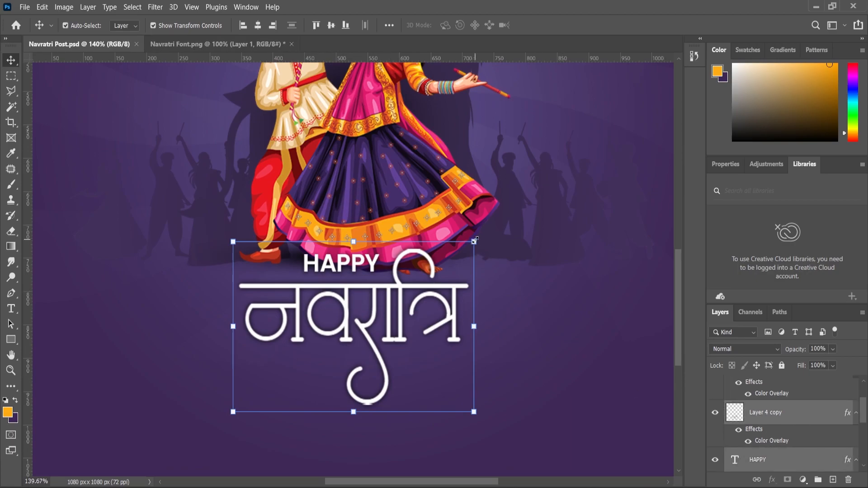
{"action": "left_click", "coordinate": [474, 241]}
{"action": "scroll", "coordinate": [792, 439], "scroll_direction": "up", "scroll_amount": 1}
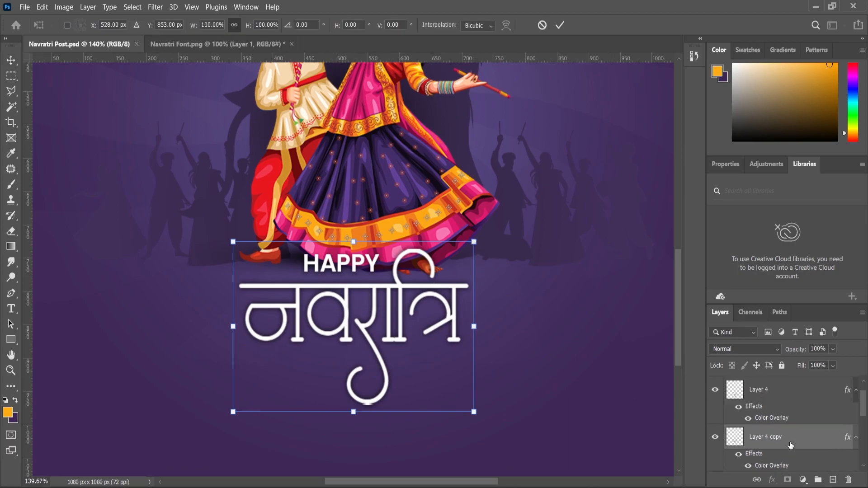
{"action": "left_click", "coordinate": [765, 396], "text": "shift"}
{"action": "left_click_drag", "start_coordinate": [474, 242], "coordinate": [469, 245]}
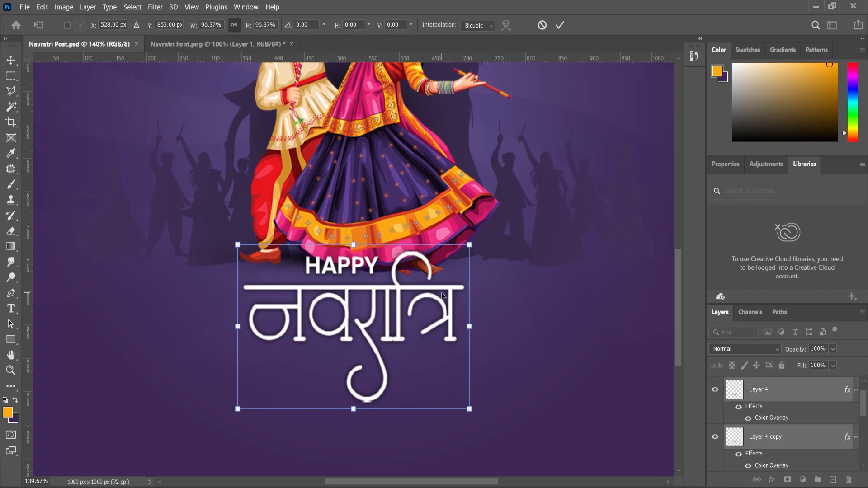
Step: Move the title slightly up and enlarge it to about 100.63% of its size before the transform
{"action": "left_click_drag", "start_coordinate": [443, 295], "coordinate": [443, 288]}
{"action": "scroll", "coordinate": [446, 291], "scroll_direction": "down", "scroll_amount": 2}
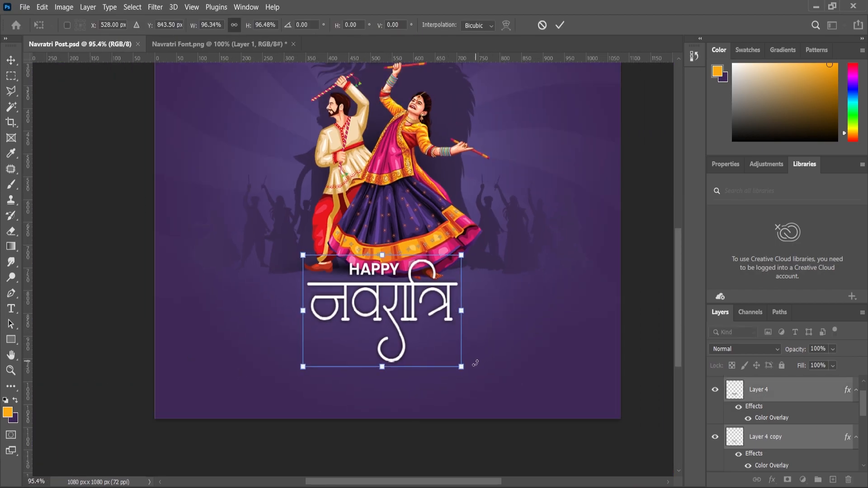
{"action": "left_click_drag", "start_coordinate": [464, 369], "coordinate": [467, 374]}
{"action": "key", "text": "Return"}
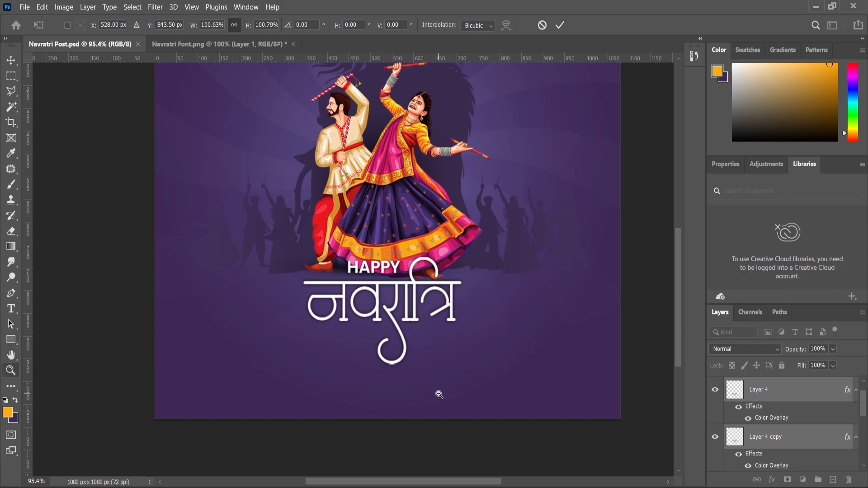
{"action": "scroll", "coordinate": [437, 390], "scroll_direction": "up", "scroll_amount": 3}
{"action": "scroll", "coordinate": [466, 307], "scroll_direction": "down", "scroll_amount": 1}
Step: Switch to File Explorer, open the Content text file and copy its entire festival greeting
{"action": "key", "text": "alt+Tab"}
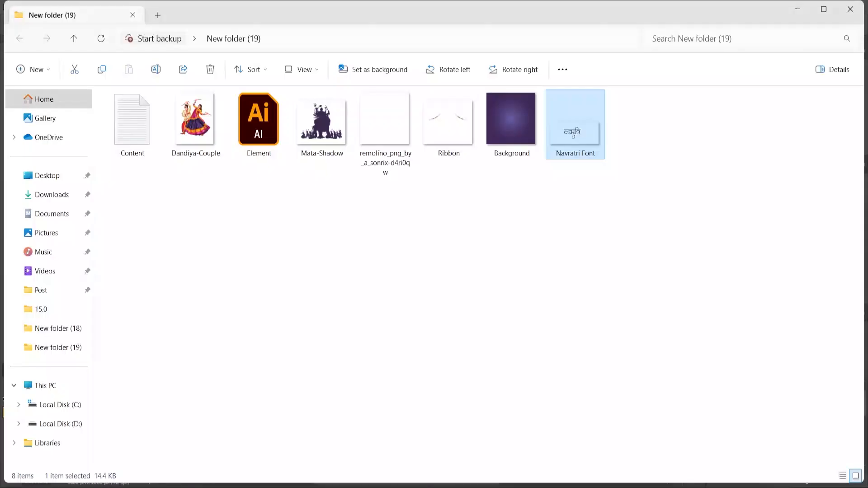
{"action": "double_click", "coordinate": [135, 128]}
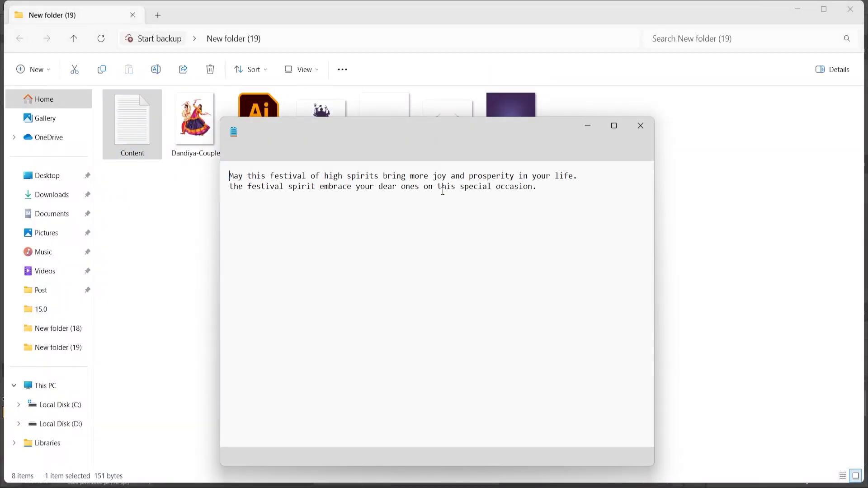
{"action": "key", "text": "ctrl+a"}
{"action": "left_click", "coordinate": [588, 126]}
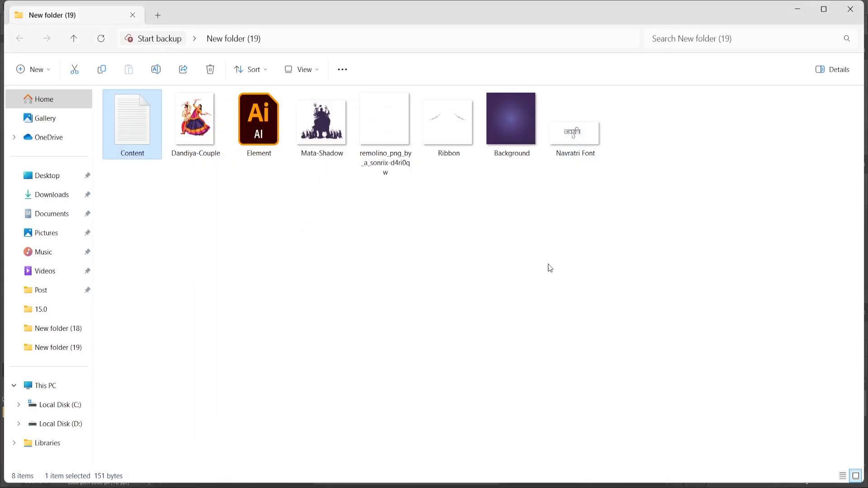
Step: Switch back to Photoshop and paste the copied greeting as a new text layer below the Navratri title
{"action": "key", "text": "alt+Tab"}
{"action": "scroll", "coordinate": [380, 393], "scroll_direction": "up", "scroll_amount": 1}
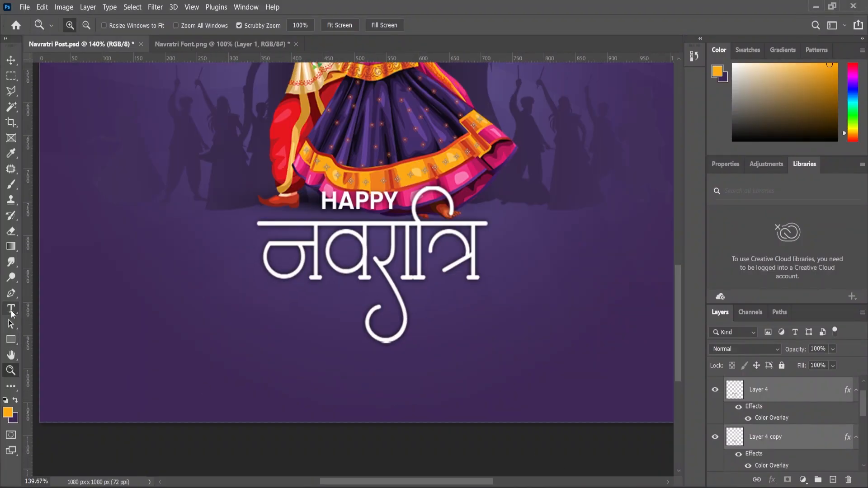
{"action": "left_click", "coordinate": [12, 310]}
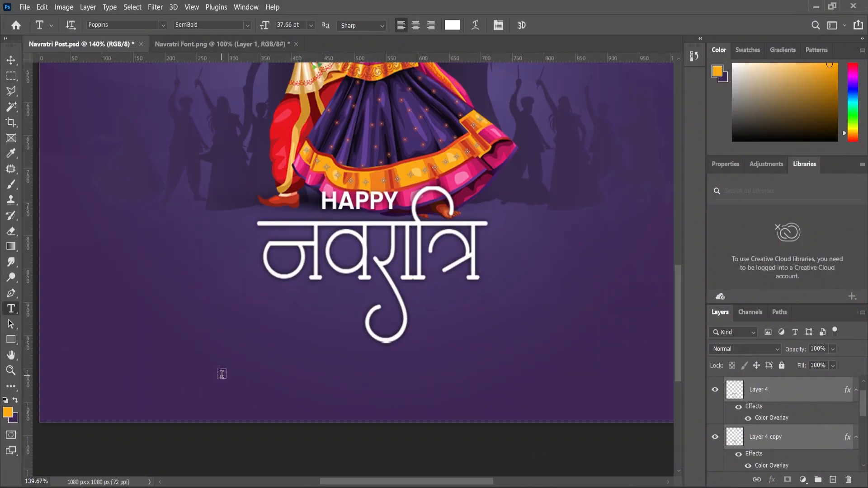
{"action": "left_click", "coordinate": [305, 386]}
{"action": "key", "text": "ctrl+v"}
Step: Set the greeting text to the Poppins Light style and centre its alignment
{"action": "key", "text": "ctrl+a"}
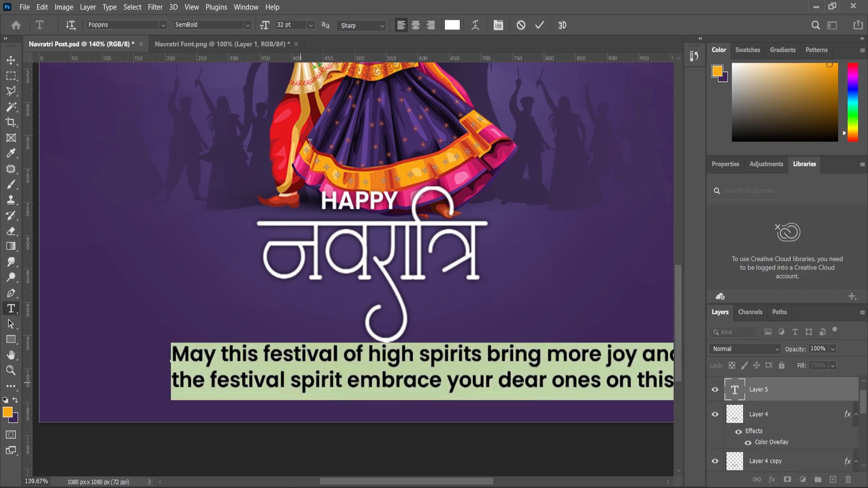
{"action": "left_click", "coordinate": [246, 25]}
{"action": "left_click", "coordinate": [190, 70]}
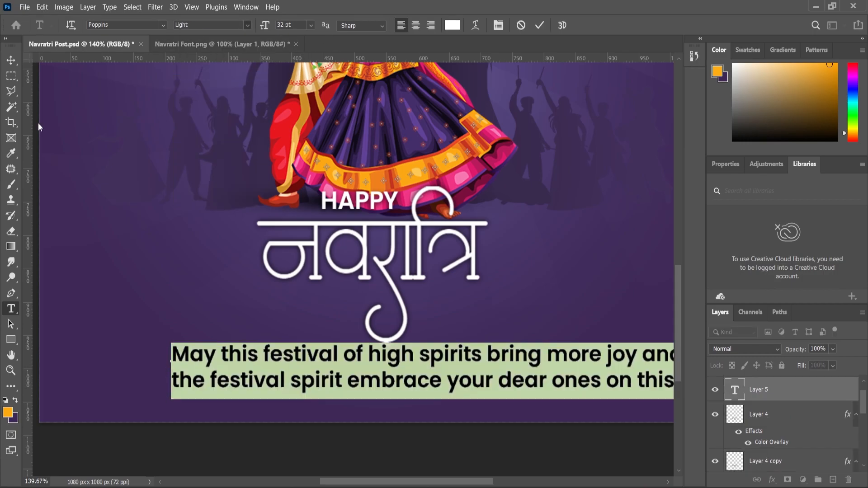
{"action": "left_click", "coordinate": [416, 25]}
Step: Scale the greeting text to 66.41% and position it centrally beneath the Navratri title
{"action": "left_click", "coordinate": [11, 61]}
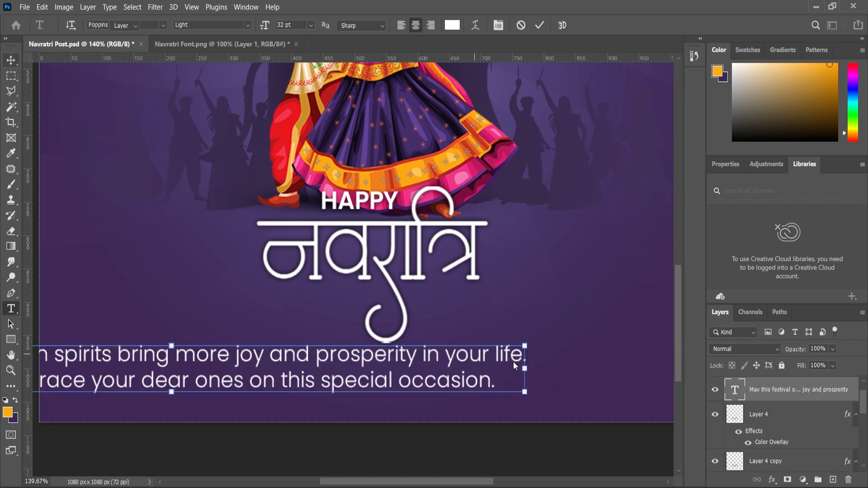
{"action": "left_click_drag", "start_coordinate": [527, 345], "coordinate": [415, 406]}
{"action": "left_click_drag", "start_coordinate": [332, 373], "coordinate": [527, 377]}
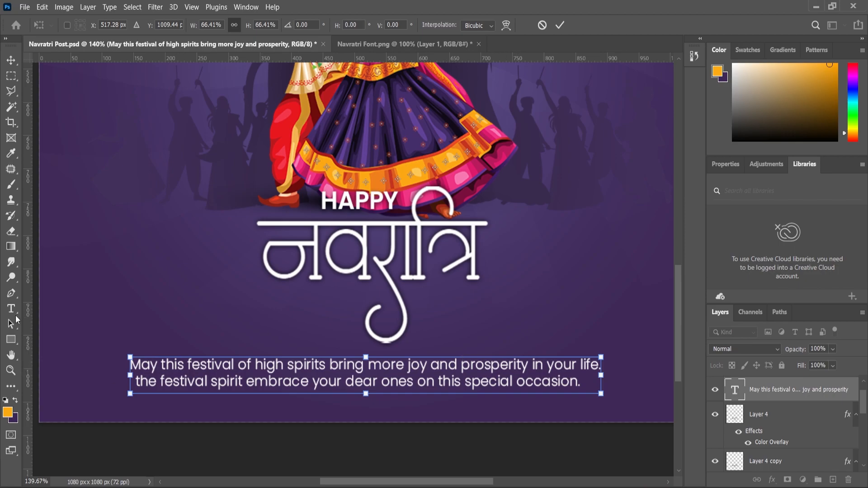
Step: Change the whole greeting text to a Poppins weight thinner than Light
{"action": "left_click", "coordinate": [342, 377]}
{"action": "key", "text": "ctrl+a"}
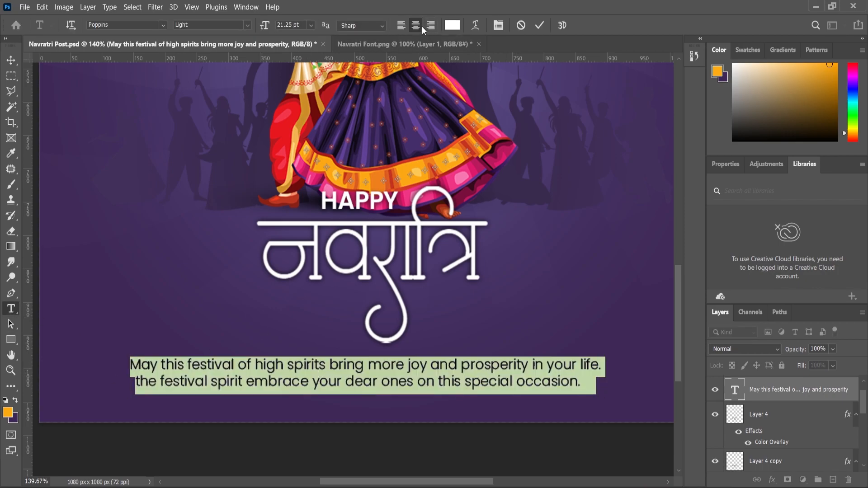
{"action": "left_click", "coordinate": [247, 25]}
{"action": "left_click", "coordinate": [195, 56]}
{"action": "left_click", "coordinate": [10, 64]}
Step: Centre the greeting text horizontally on the full canvas and clear the selection
{"action": "scroll", "coordinate": [434, 275], "scroll_direction": "down", "scroll_amount": 5}
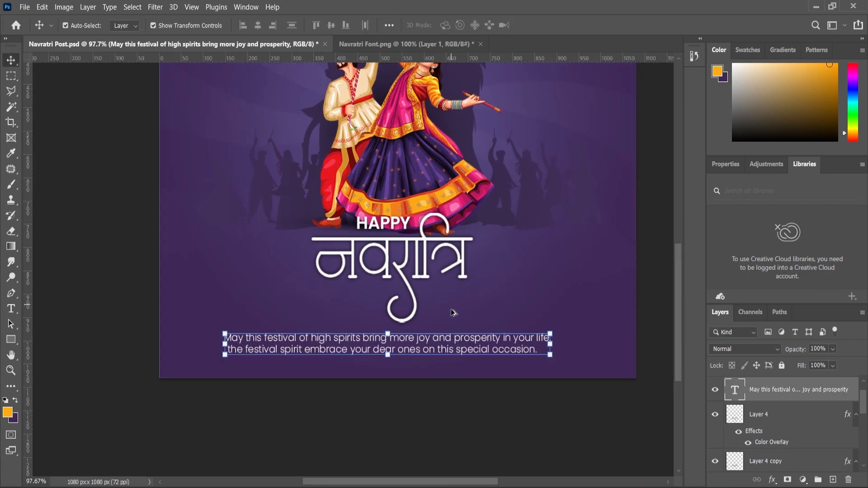
{"action": "key", "text": "ctrl+a"}
{"action": "left_click", "coordinate": [258, 25]}
{"action": "key", "text": "ctrl+d"}
Step: Fine-tune the position of the greeting text beneath the title and deselect its layer
{"action": "scroll", "coordinate": [411, 294], "scroll_direction": "down", "scroll_amount": 2}
{"action": "scroll", "coordinate": [414, 361], "scroll_direction": "up", "scroll_amount": 1}
{"action": "scroll", "coordinate": [411, 317], "scroll_direction": "down", "scroll_amount": 1}
{"action": "scroll", "coordinate": [397, 430], "scroll_direction": "up", "scroll_amount": 4}
{"action": "left_click_drag", "start_coordinate": [398, 438], "coordinate": [396, 435]}
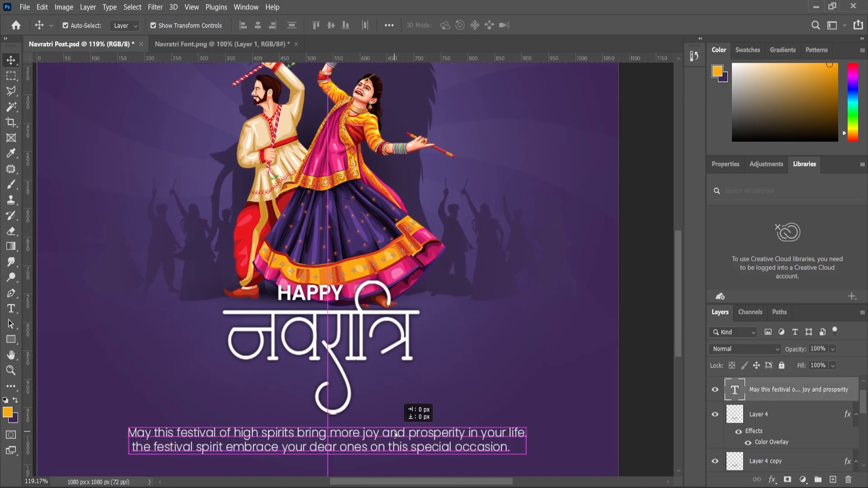
{"action": "scroll", "coordinate": [449, 304], "scroll_direction": "down", "scroll_amount": 1}
{"action": "scroll", "coordinate": [410, 360], "scroll_direction": "up", "scroll_amount": 4}
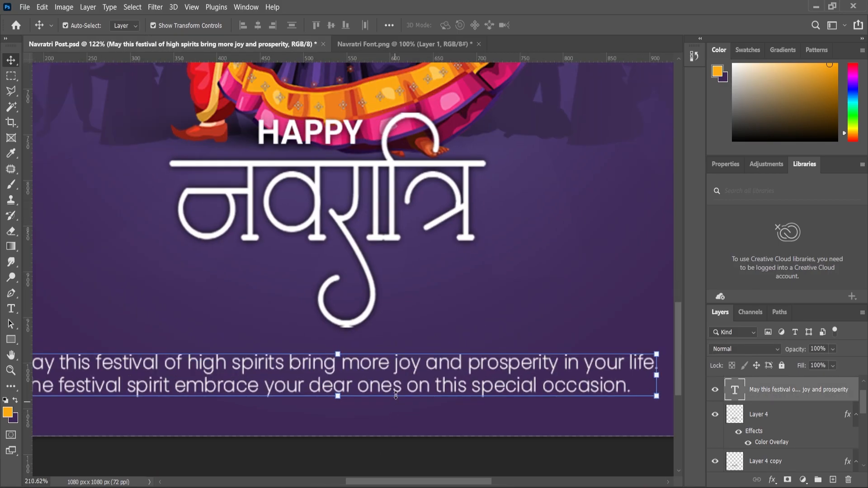
{"action": "left_click_drag", "start_coordinate": [409, 361], "coordinate": [411, 360]}
{"action": "scroll", "coordinate": [410, 361], "scroll_direction": "down", "scroll_amount": 5}
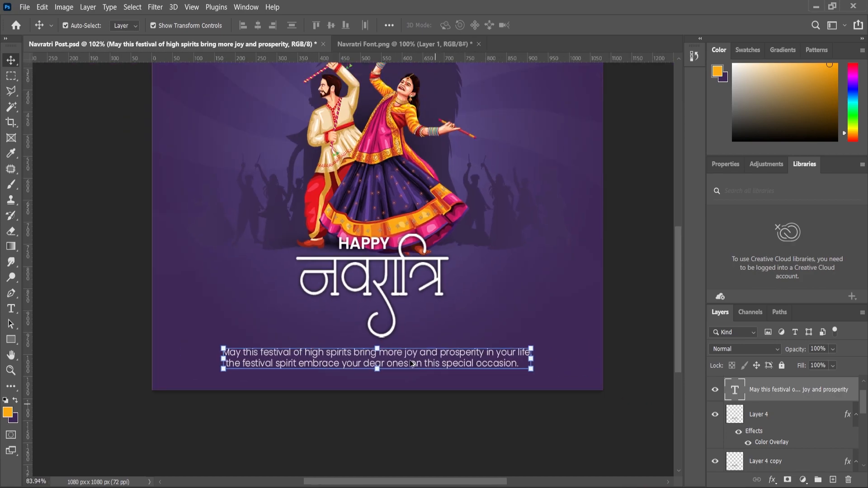
{"action": "left_click", "coordinate": [609, 437]}
{"action": "scroll", "coordinate": [486, 314], "scroll_direction": "down", "scroll_amount": 1}
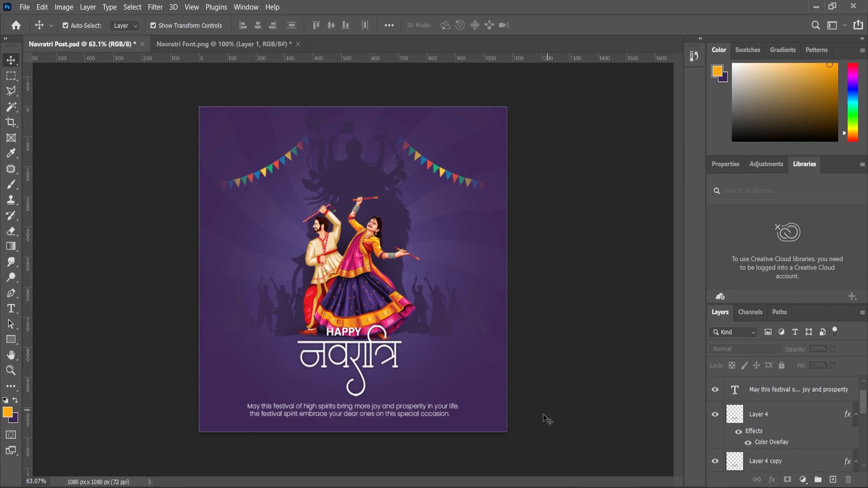
Step: Open the Element file in Illustrator, copy its orange flower garland and paste it above the greeting layer in Photoshop as a Smart Object
{"action": "double_click", "coordinate": [269, 130]}
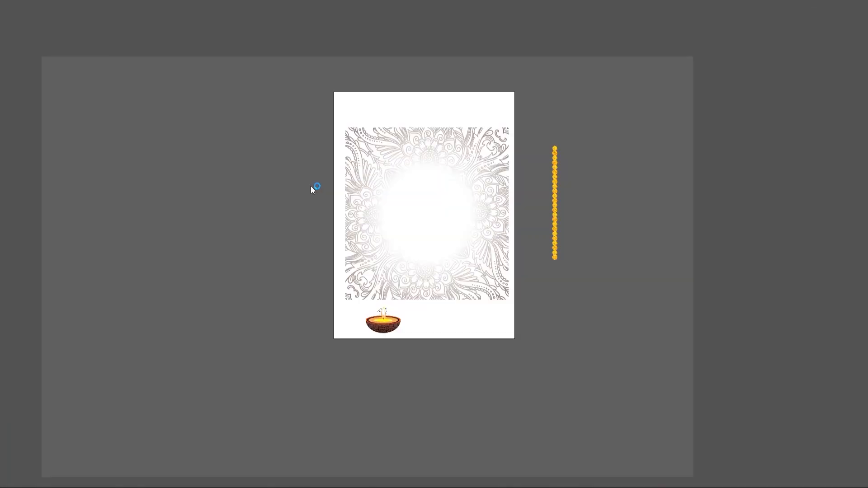
{"action": "left_click_drag", "start_coordinate": [590, 294], "coordinate": [584, 290]}
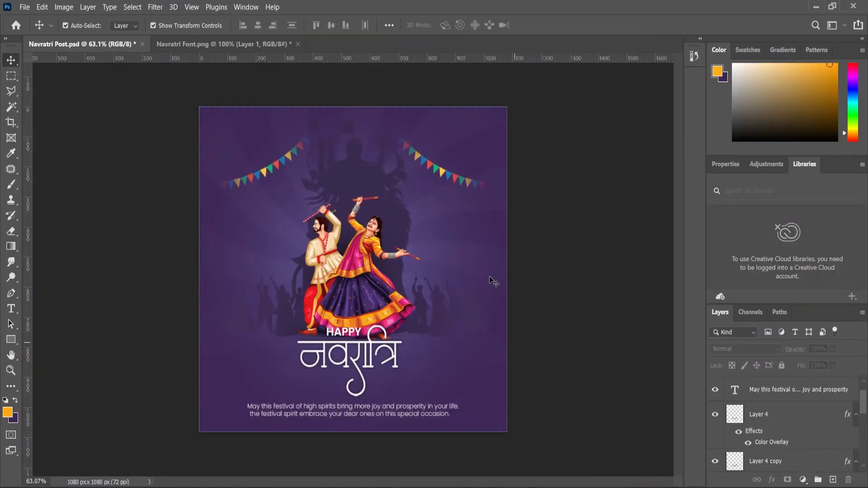
{"action": "left_click", "coordinate": [782, 395]}
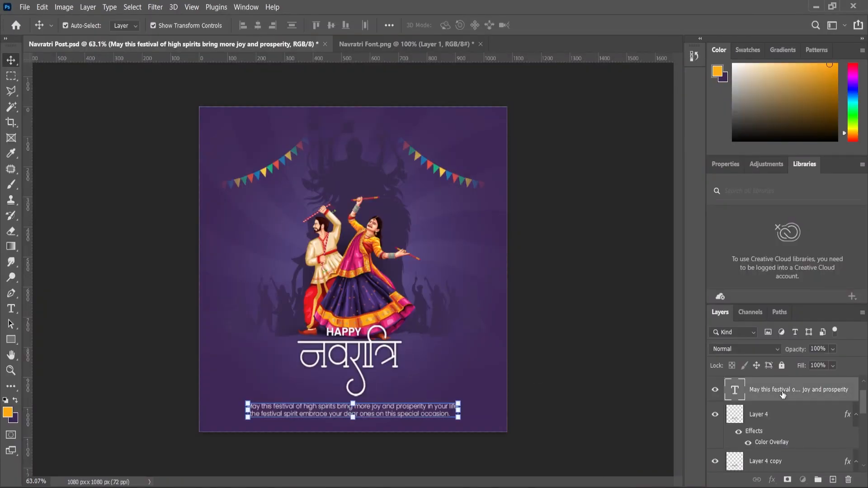
{"action": "key", "text": "ctrl+v"}
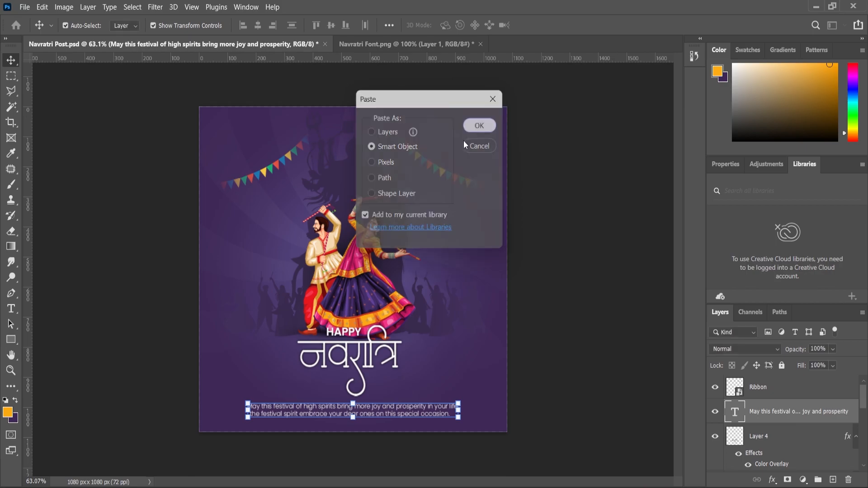
{"action": "left_click", "coordinate": [478, 127]}
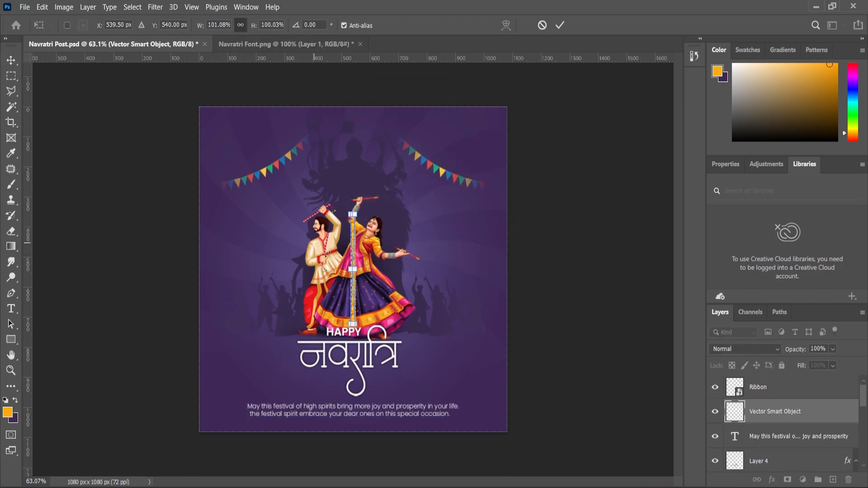
Step: Place the flower garland to the left of the Dandiya couple and put a duplicate on the couple's right side
{"action": "left_click_drag", "start_coordinate": [354, 248], "coordinate": [254, 246]}
{"action": "left_click", "coordinate": [11, 60]}
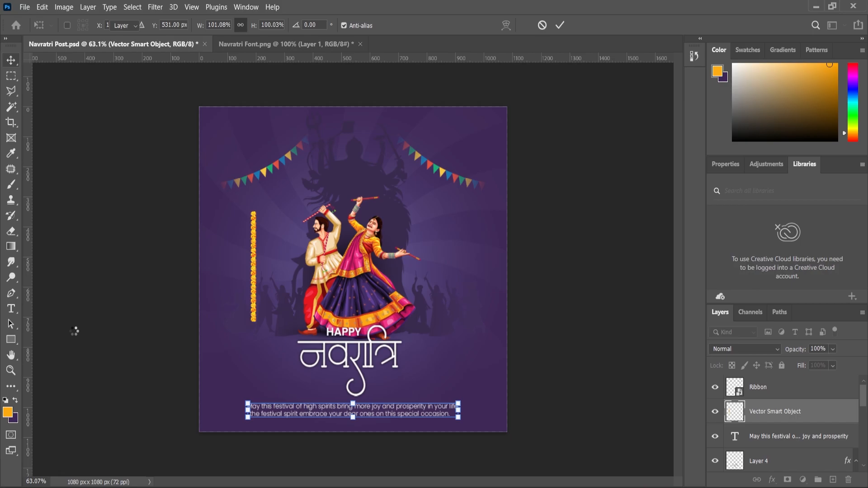
{"action": "scroll", "coordinate": [250, 251], "scroll_direction": "up", "scroll_amount": 3}
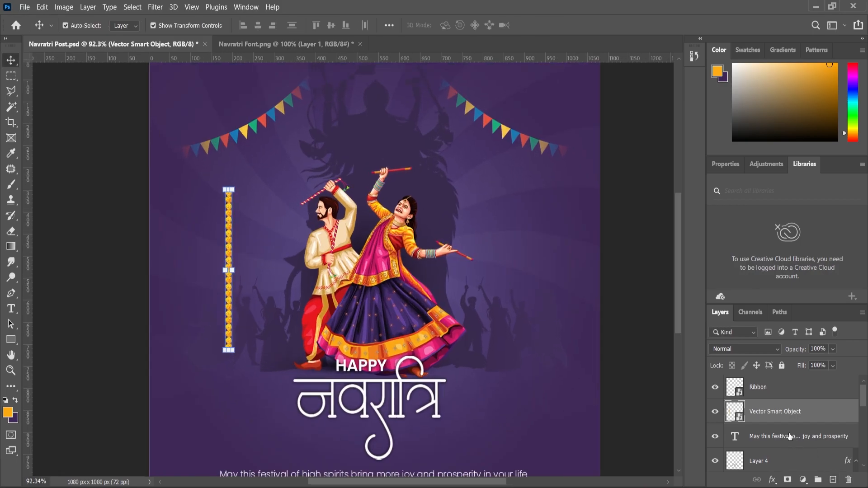
{"action": "key", "text": "ctrl+j"}
{"action": "left_click_drag", "start_coordinate": [278, 255], "coordinate": [530, 262]}
{"action": "key", "text": "z"}
{"action": "scroll", "coordinate": [466, 253], "scroll_direction": "down", "scroll_amount": 2}
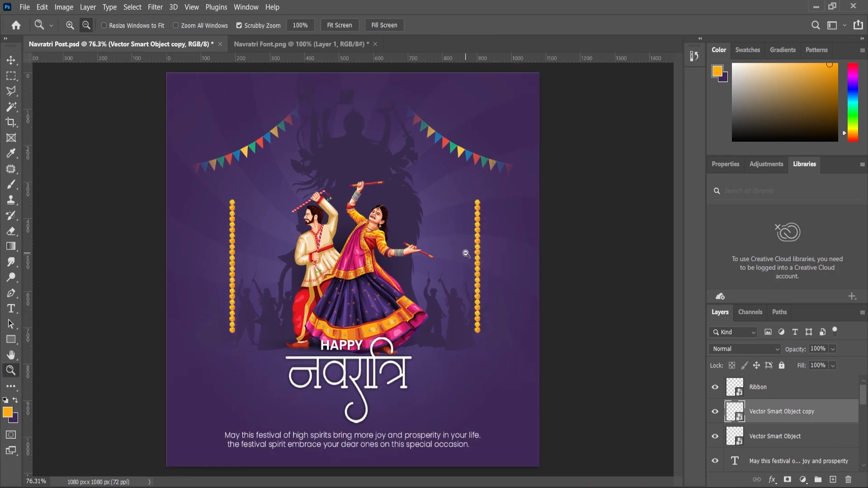
Step: Combine the two flower garland layers into a single Smart Object
{"action": "left_click", "coordinate": [11, 60]}
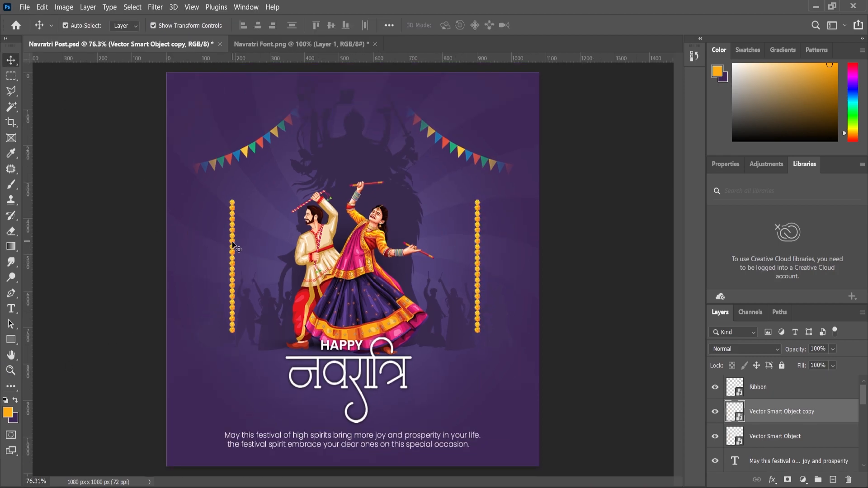
{"action": "left_click", "coordinate": [763, 437], "text": "ctrl"}
{"action": "right_click", "coordinate": [768, 415]}
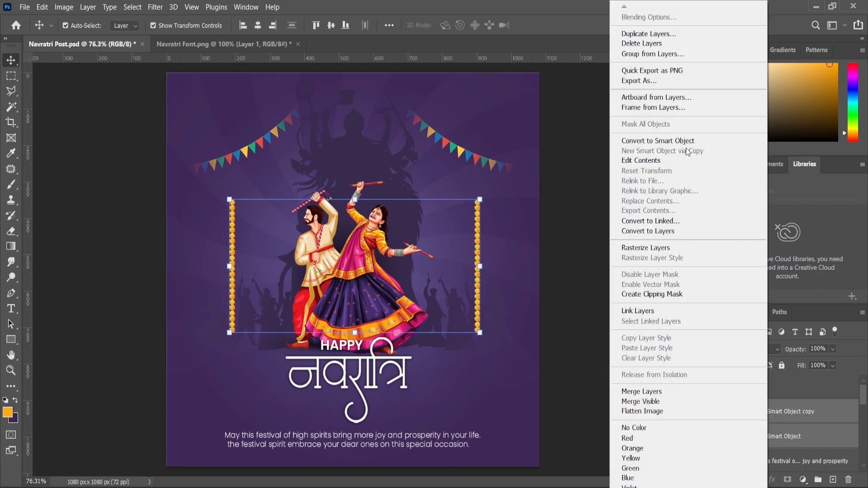
{"action": "left_click", "coordinate": [665, 140]}
Step: Centre the combined garlands horizontally on the full canvas and deselect them
{"action": "key", "text": "ctrl+a"}
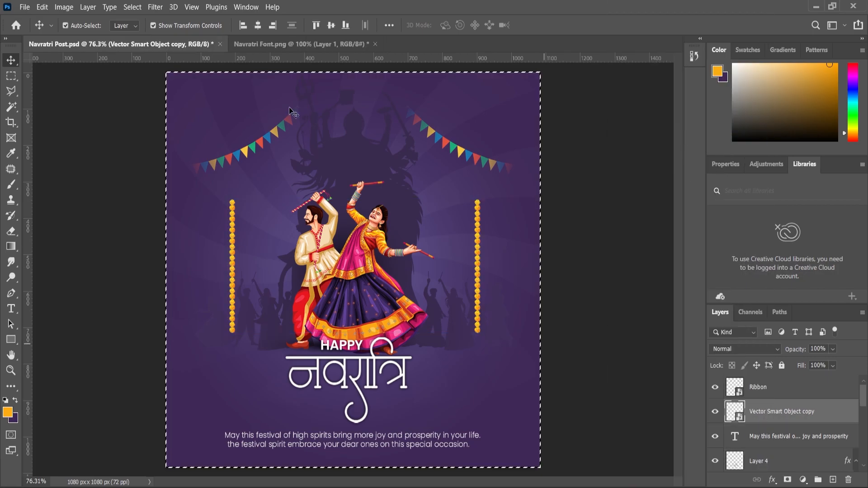
{"action": "left_click", "coordinate": [258, 25]}
{"action": "left_click", "coordinate": [154, 220], "text": "ctrl"}
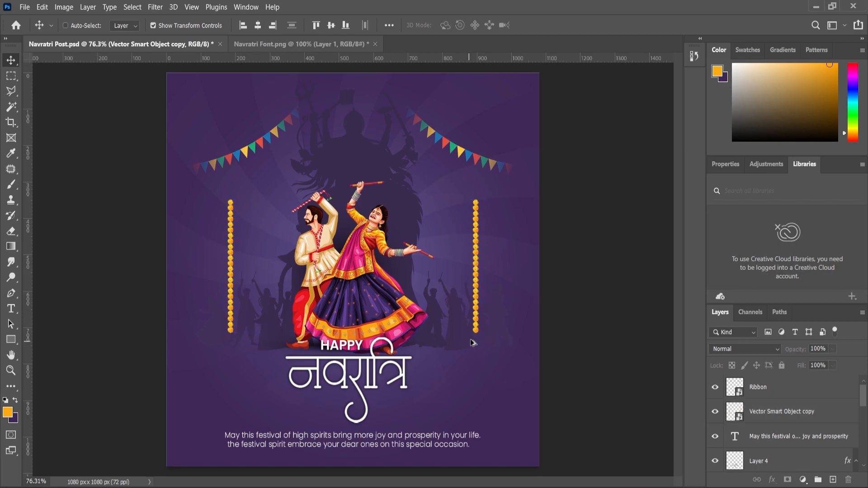
{"action": "key", "text": "ctrl+0"}
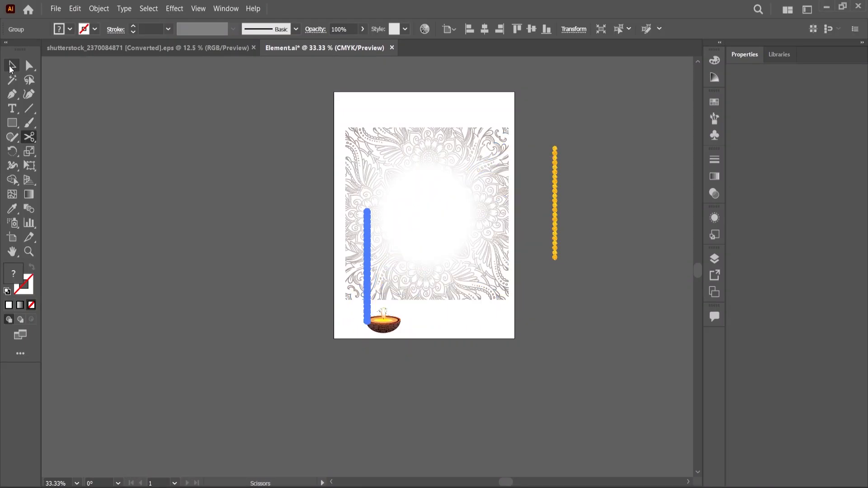
Step: Copy the floral line pattern from the Element file in Illustrator and paste it into Photoshop as a Smart Object above the purple Background layer
{"action": "left_click", "coordinate": [355, 144]}
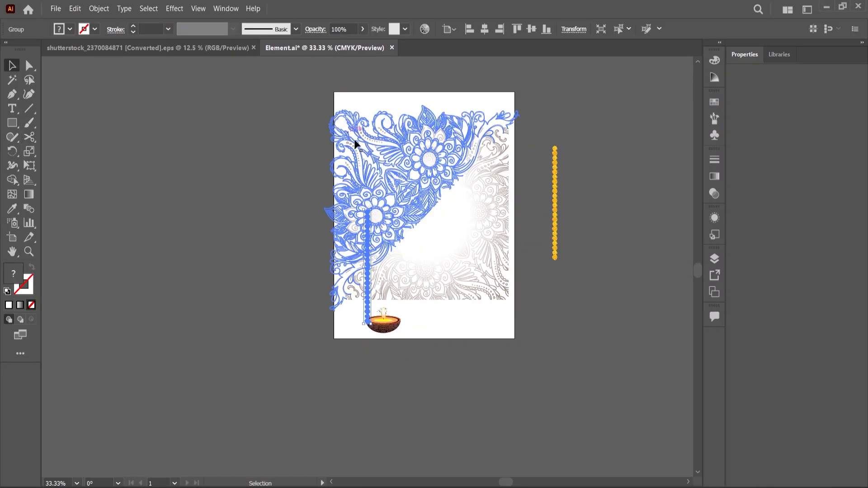
{"action": "key", "text": "Delete"}
{"action": "left_click", "coordinate": [353, 138]}
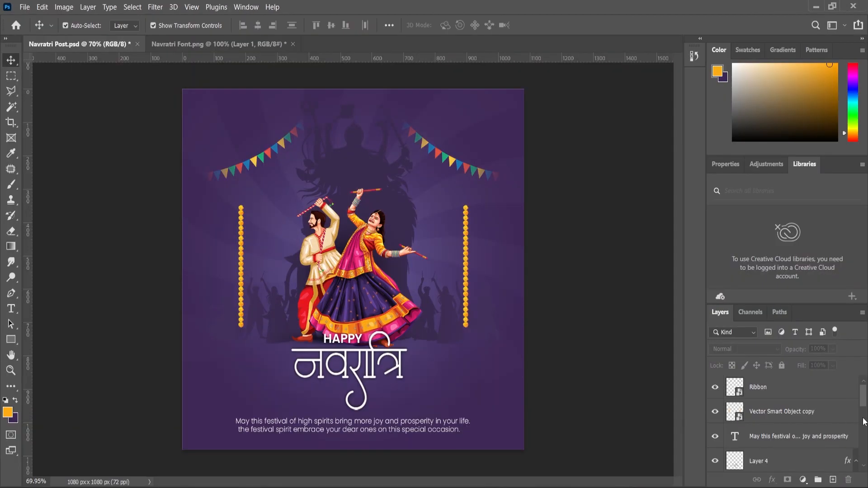
{"action": "left_click_drag", "start_coordinate": [863, 404], "coordinate": [863, 452]}
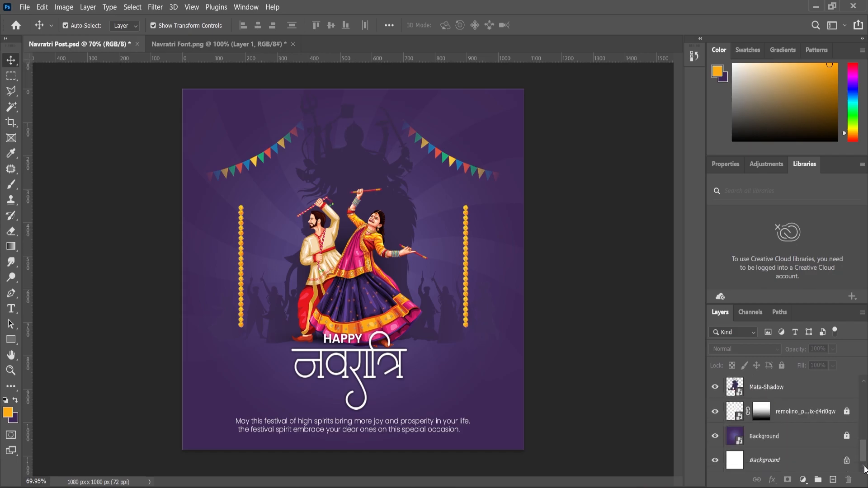
{"action": "left_click", "coordinate": [775, 438]}
{"action": "key", "text": "ctrl+v"}
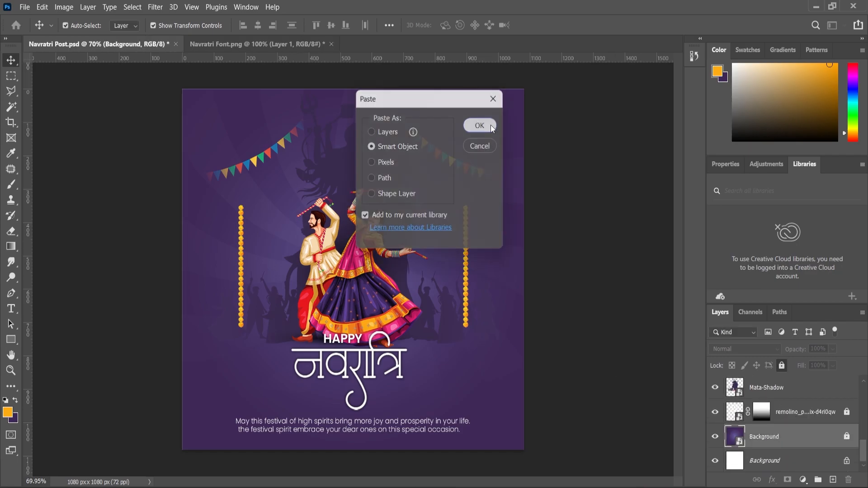
{"action": "left_click", "coordinate": [492, 128]}
Step: Scale the pasted floral pattern to about 201% and align it over the whole canvas
{"action": "left_click_drag", "start_coordinate": [463, 159], "coordinate": [570, 85]}
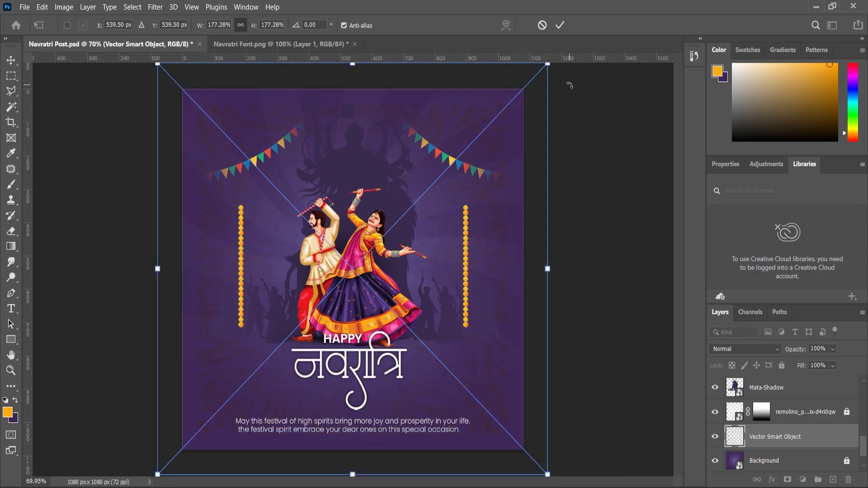
{"action": "left_click_drag", "start_coordinate": [553, 267], "coordinate": [601, 268]}
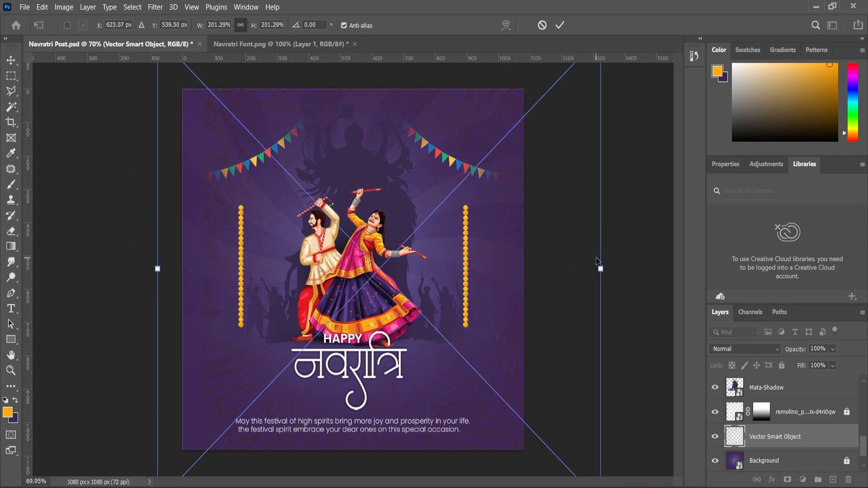
{"action": "key", "text": "Return"}
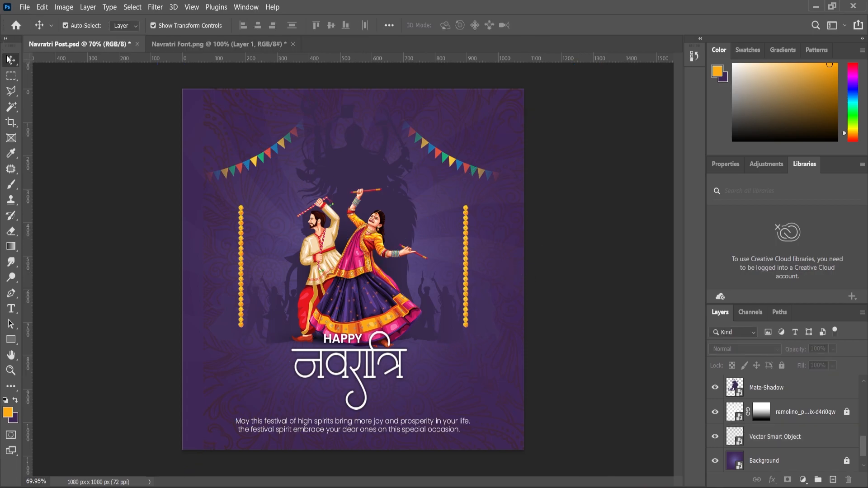
{"action": "left_click_drag", "start_coordinate": [220, 121], "coordinate": [200, 126]}
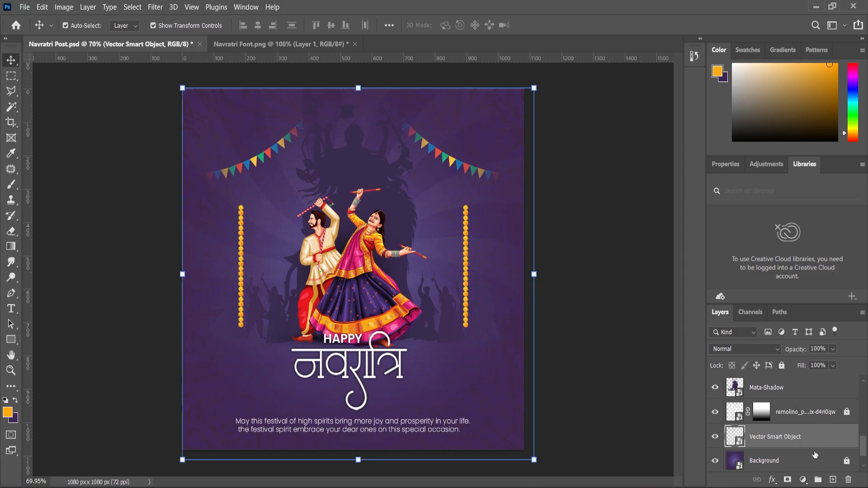
Step: Give the floral pattern a white (ffffff) Color Overlay in Normal mode at 100% opacity
{"action": "left_click", "coordinate": [773, 480]}
{"action": "key", "text": "Escape"}
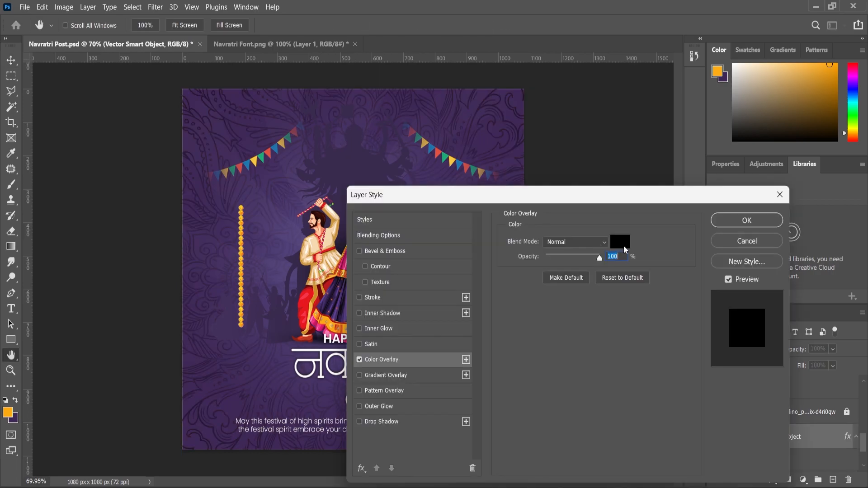
{"action": "left_click", "coordinate": [622, 244]}
{"action": "type", "text": "ffffff"}
{"action": "left_click", "coordinate": [703, 162]}
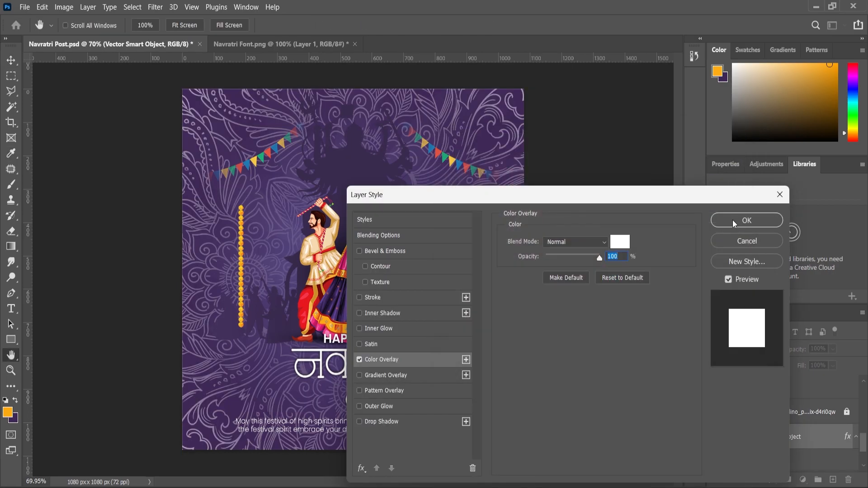
{"action": "left_click", "coordinate": [771, 220]}
Step: Lower the floral pattern's opacity to 9% and scale it to about 205% so it extends slightly beyond the canvas edges
{"action": "left_click_drag", "start_coordinate": [840, 363], "coordinate": [801, 364]}
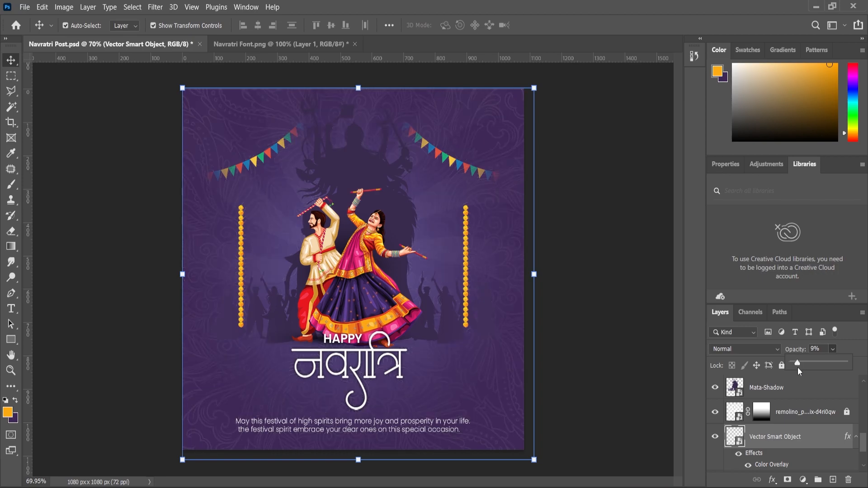
{"action": "left_click_drag", "start_coordinate": [534, 89], "coordinate": [581, 269]}
{"action": "key", "text": "Return"}
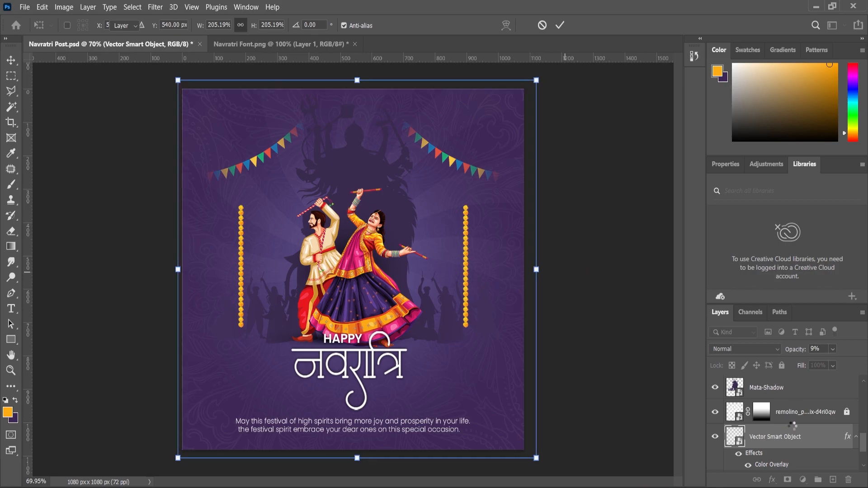
Step: Mask the floral pattern with a vertical black-to-white gradient that fades its upper part, and lower its opacity to 5%
{"action": "left_click", "coordinate": [787, 480]}
{"action": "left_click", "coordinate": [10, 247]}
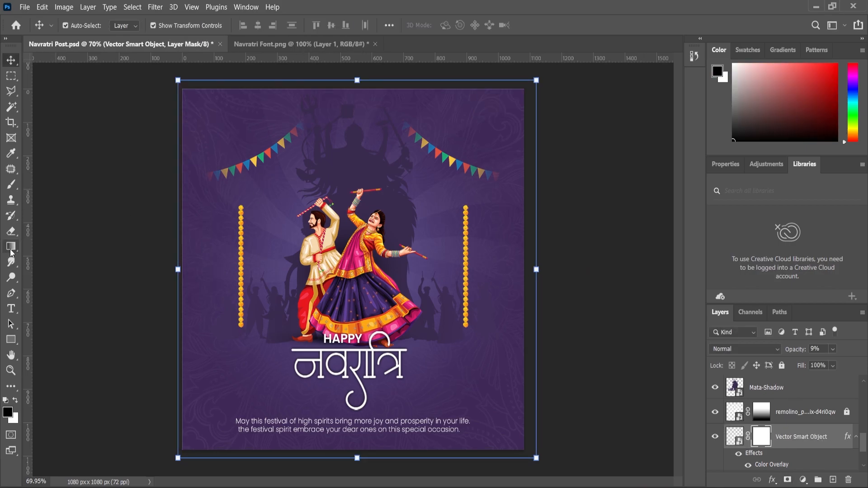
{"action": "left_click_drag", "start_coordinate": [357, 89], "coordinate": [356, 368]}
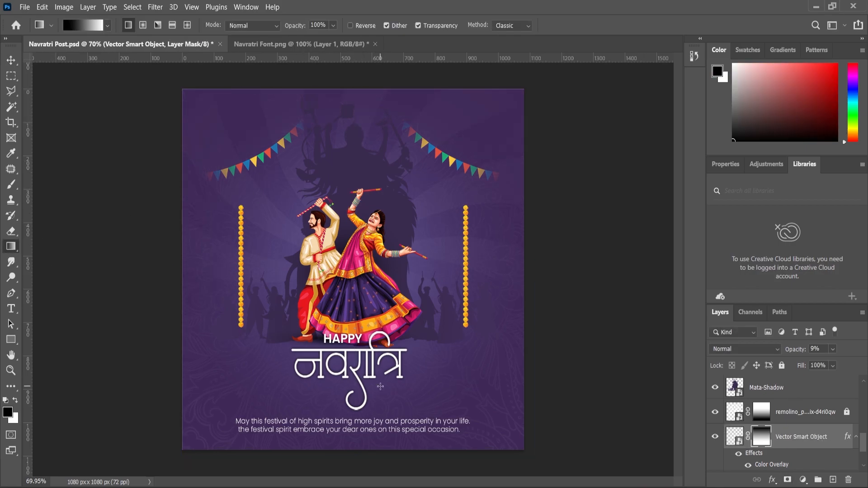
{"action": "scroll", "coordinate": [367, 361], "scroll_direction": "down", "scroll_amount": 1}
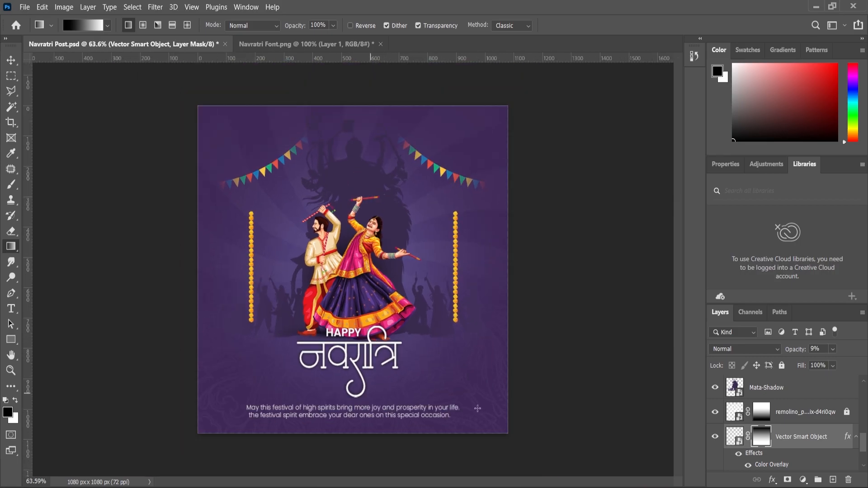
{"action": "left_click", "coordinate": [10, 370]}
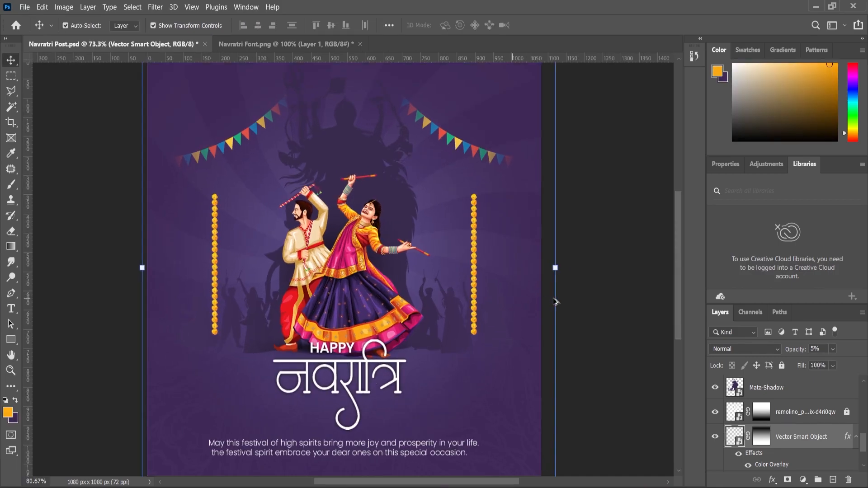
Step: Place the particlesystem_advance image directly above the Mata-Shadow layer and enlarge it to slightly more than the canvas width
{"action": "left_click", "coordinate": [364, 301]}
{"action": "left_click", "coordinate": [769, 416]}
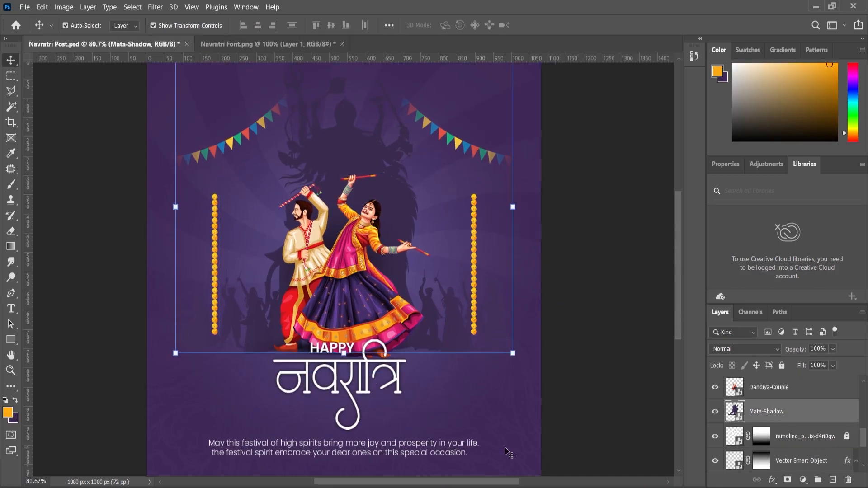
{"action": "left_click", "coordinate": [484, 480]}
{"action": "left_click_drag", "start_coordinate": [519, 144], "coordinate": [353, 285]}
{"action": "left_click_drag", "start_coordinate": [521, 165], "coordinate": [546, 148]}
{"action": "key", "text": "Return"}
Step: Set the particle image's blend mode to Screen and move it up behind the Dandiya couple
{"action": "left_click", "coordinate": [751, 349]}
{"action": "left_click", "coordinate": [732, 289]}
{"action": "left_click_drag", "start_coordinate": [417, 288], "coordinate": [423, 252]}
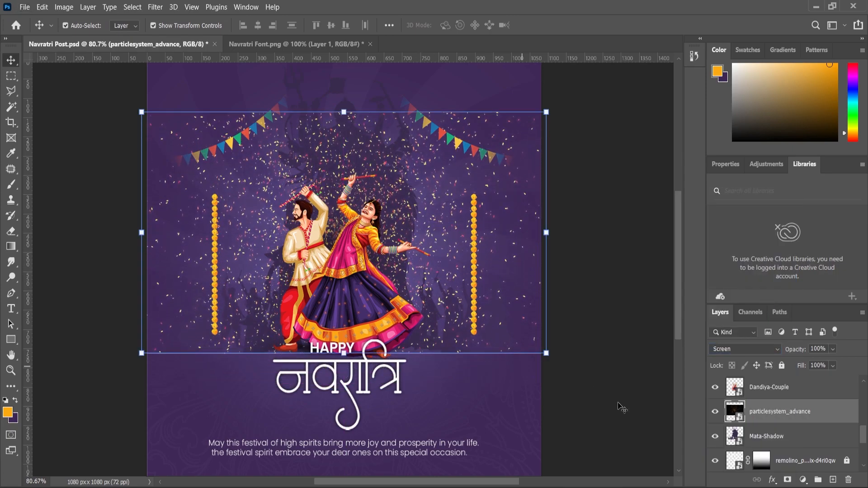
Step: Add a layer mask to the particle image and fade its lower edge with a black-to-white linear gradient
{"action": "left_click", "coordinate": [787, 481]}
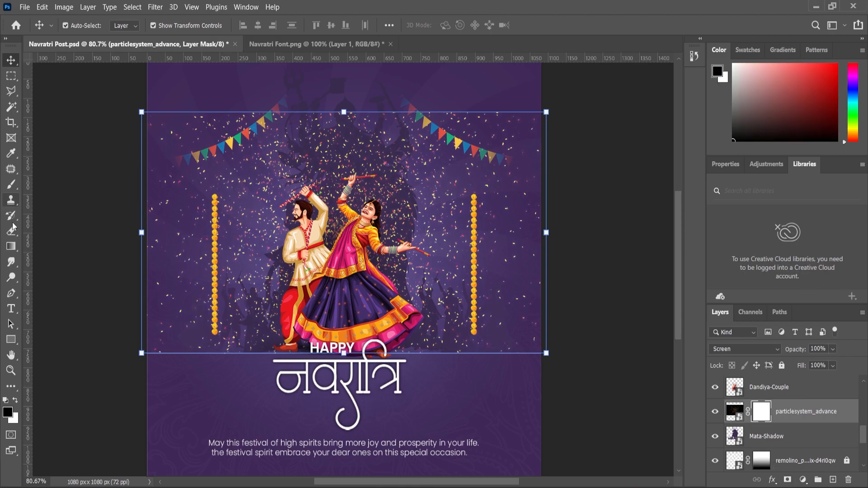
{"action": "left_click", "coordinate": [11, 246]}
{"action": "left_click_drag", "start_coordinate": [307, 346], "coordinate": [307, 269]}
{"action": "key", "text": "ctrl+minus"}
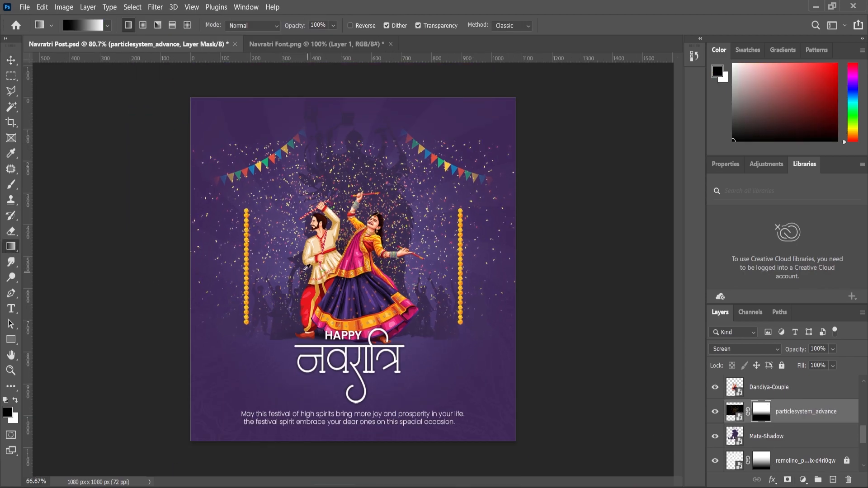
Step: Paint black along the top of the particle layer's mask with a soft 800 px brush to fade the upper particles
{"action": "left_click", "coordinate": [10, 184]}
{"action": "key", "text": "bracketright"}
{"action": "key", "text": "bracketright"}
{"action": "key", "text": "bracketright"}
{"action": "key", "text": "bracketright"}
{"action": "key", "text": "bracketright"}
{"action": "mouse_move", "coordinate": [238, 136]}
{"action": "left_mouse_down"}
{"action": "mouse_move", "coordinate": [313, 109]}
{"action": "mouse_move", "coordinate": [439, 105]}
{"action": "mouse_move", "coordinate": [537, 137]}
{"action": "left_mouse_up"}
Step: Set the particle layer's opacity to 53% and enlarge it to about 102%
{"action": "scroll", "coordinate": [413, 252], "scroll_direction": "up", "scroll_amount": 2}
{"action": "scroll", "coordinate": [418, 245], "scroll_direction": "up", "scroll_amount": 1}
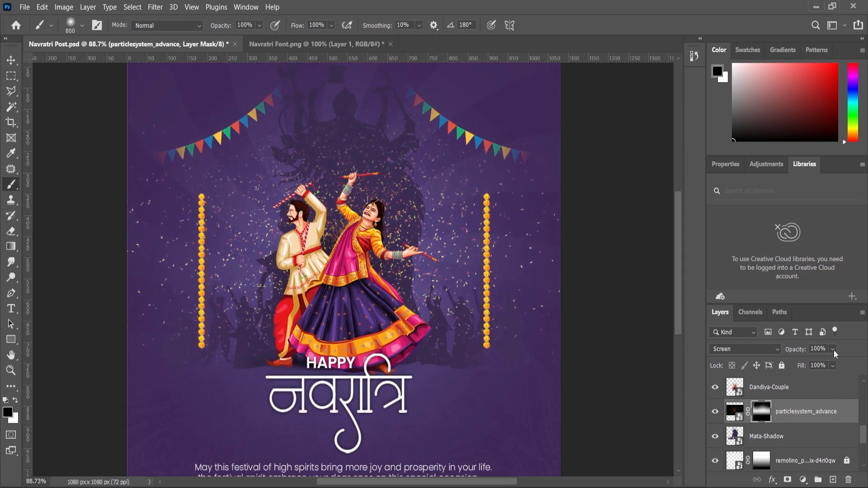
{"action": "left_click_drag", "start_coordinate": [821, 364], "coordinate": [821, 365]}
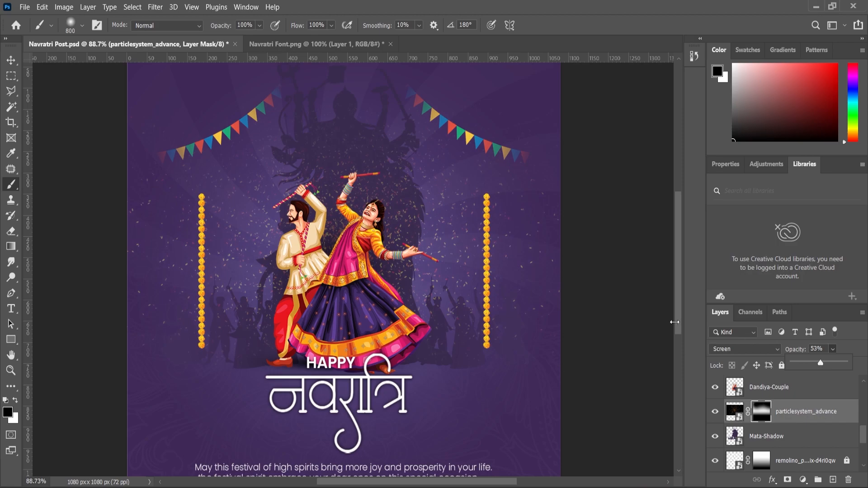
{"action": "scroll", "coordinate": [353, 253], "scroll_direction": "down", "scroll_amount": 2}
{"action": "left_click", "coordinate": [11, 60]}
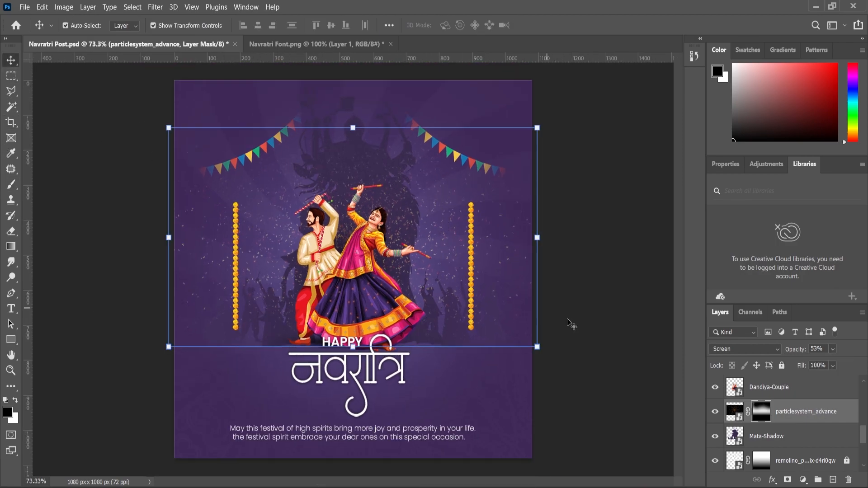
{"action": "left_click_drag", "start_coordinate": [541, 349], "coordinate": [545, 352]}
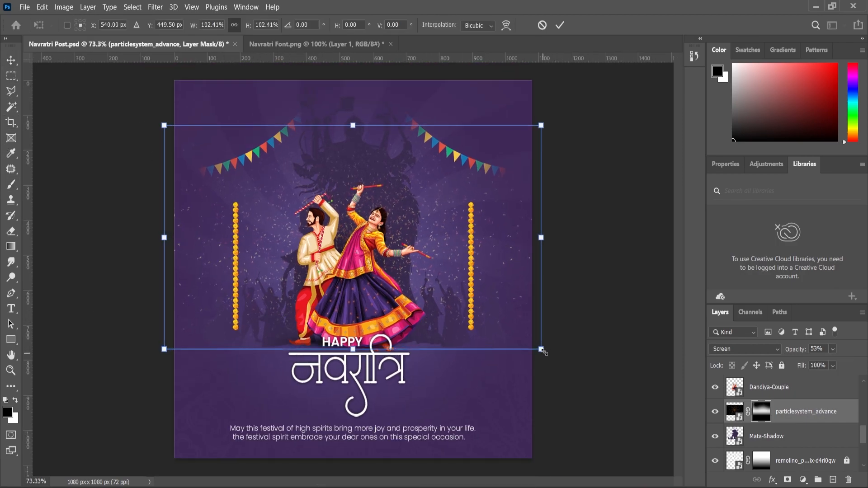
Step: Examine the particle effect around the couple up close and in the full composition, and deselect the particle layer
{"action": "left_click", "coordinate": [11, 372]}
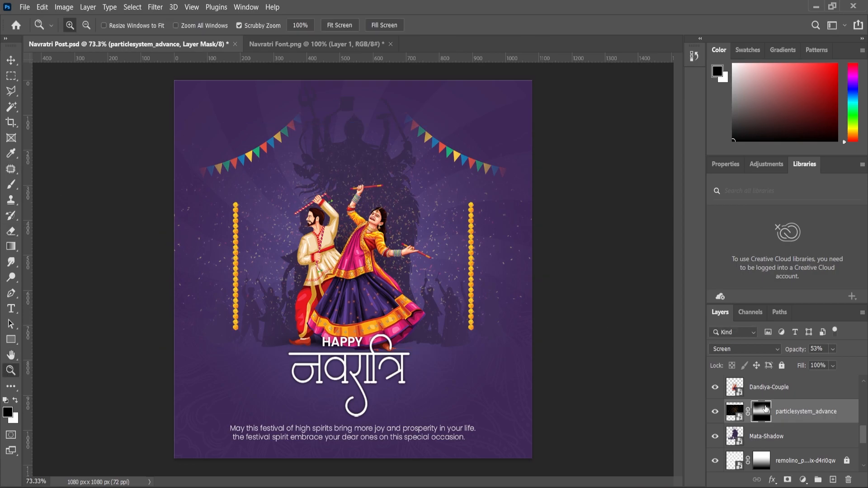
{"action": "scroll", "coordinate": [407, 284], "scroll_direction": "up", "scroll_amount": 1}
{"action": "scroll", "coordinate": [408, 287], "scroll_direction": "down", "scroll_amount": 2}
{"action": "scroll", "coordinate": [409, 289], "scroll_direction": "up", "scroll_amount": 2}
{"action": "scroll", "coordinate": [408, 290], "scroll_direction": "down", "scroll_amount": 1}
{"action": "key", "text": "v"}
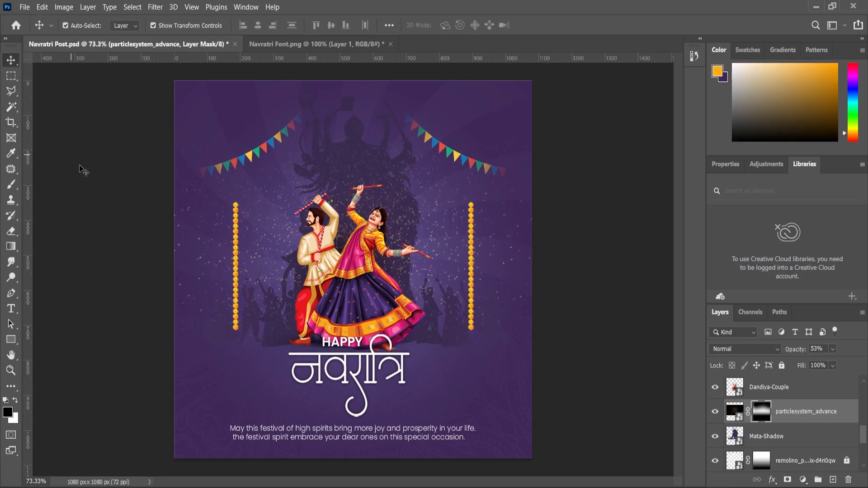
{"action": "left_click", "coordinate": [82, 169]}
Step: Add a Levels adjustment above the Ribbon layer with midtones 0.95, white input 249 and white output 251
{"action": "scroll", "coordinate": [791, 410], "scroll_direction": "up", "scroll_amount": 3}
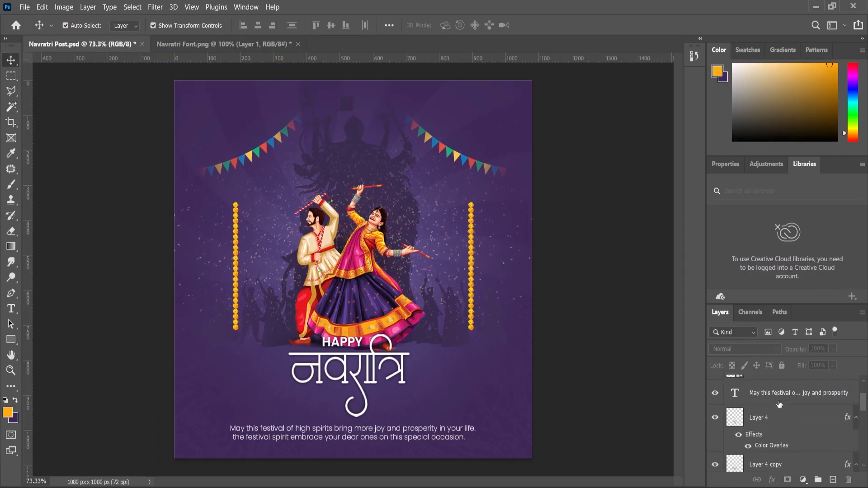
{"action": "left_click", "coordinate": [774, 393]}
{"action": "left_click", "coordinate": [772, 480]}
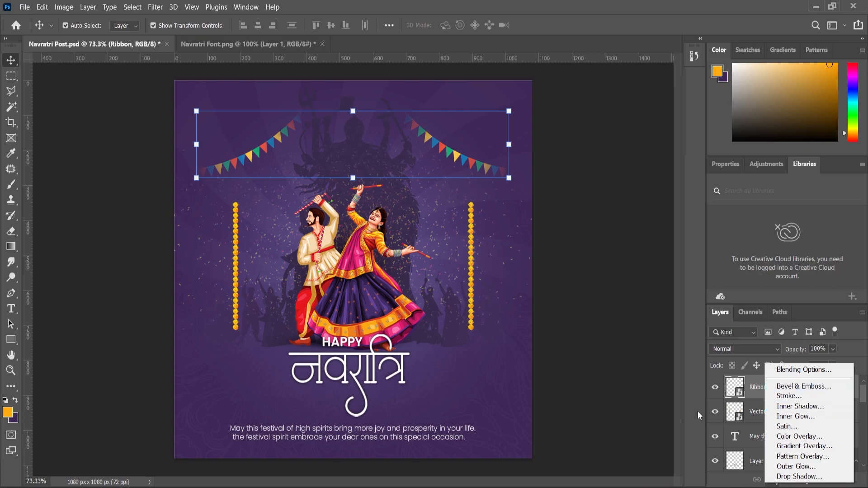
{"action": "left_click", "coordinate": [698, 436]}
{"action": "left_click", "coordinate": [803, 480]}
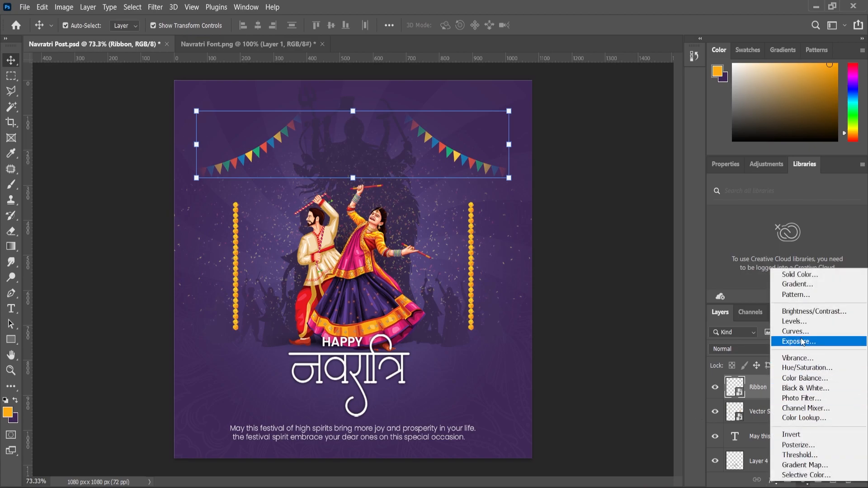
{"action": "left_click", "coordinate": [802, 324]}
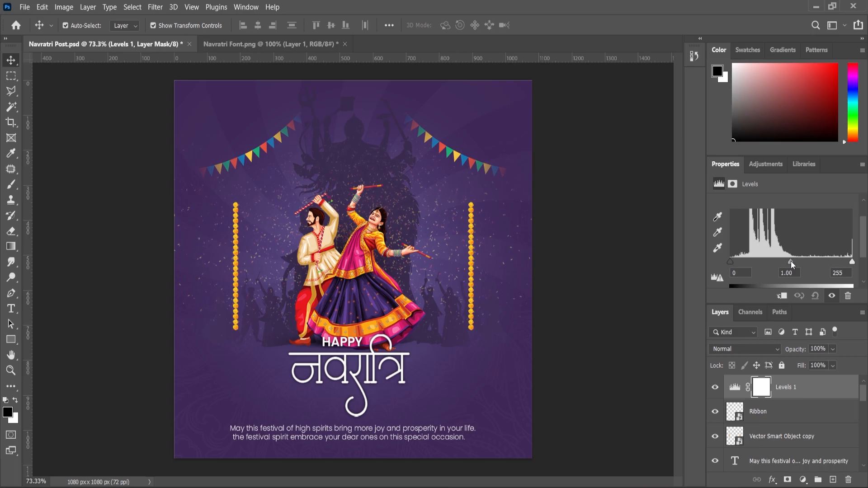
{"action": "left_click_drag", "start_coordinate": [793, 262], "coordinate": [794, 263]}
{"action": "scroll", "coordinate": [848, 269], "scroll_direction": "down", "scroll_amount": 1}
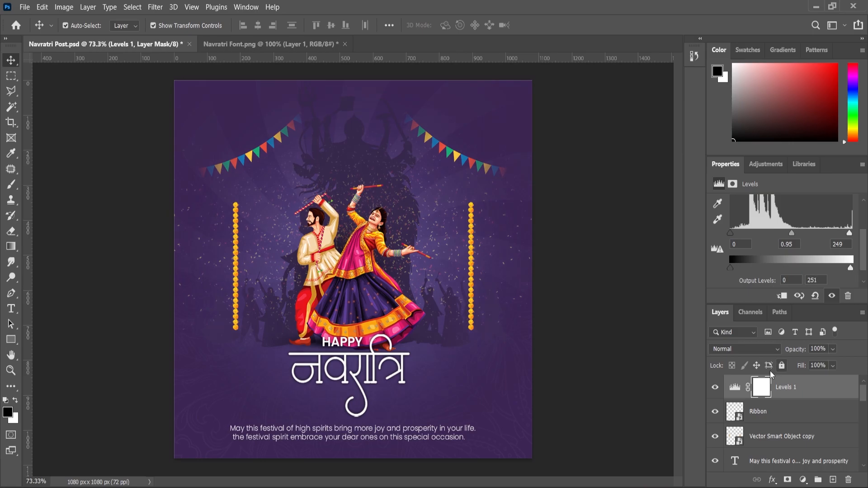
Step: Compare the poster with and without the Levels adjustment and examine the finished composition
{"action": "left_click", "coordinate": [718, 388]}
{"action": "scroll", "coordinate": [445, 310], "scroll_direction": "down", "scroll_amount": 3}
{"action": "scroll", "coordinate": [484, 338], "scroll_direction": "up", "scroll_amount": 4}
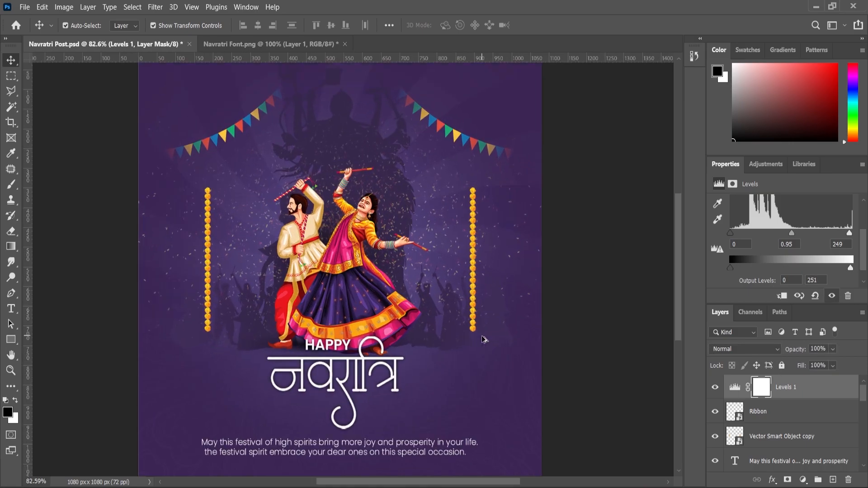
{"action": "scroll", "coordinate": [590, 329], "scroll_direction": "down", "scroll_amount": 1}
{"action": "scroll", "coordinate": [590, 333], "scroll_direction": "down", "scroll_amount": 1}
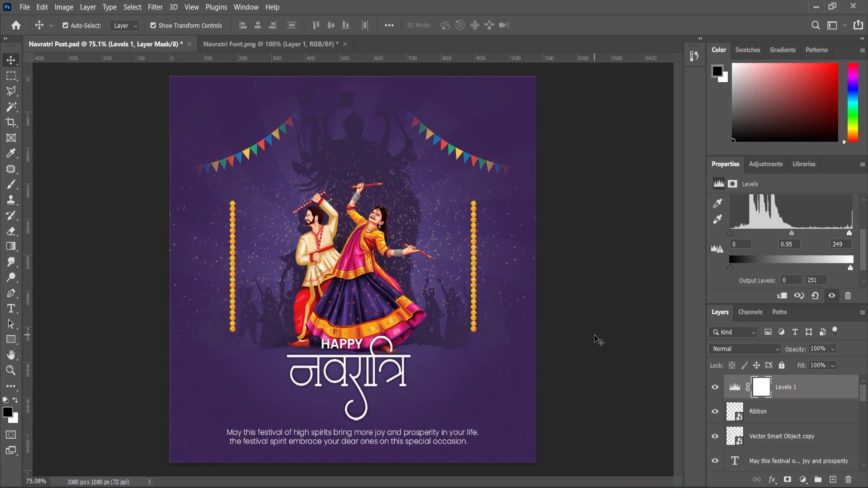